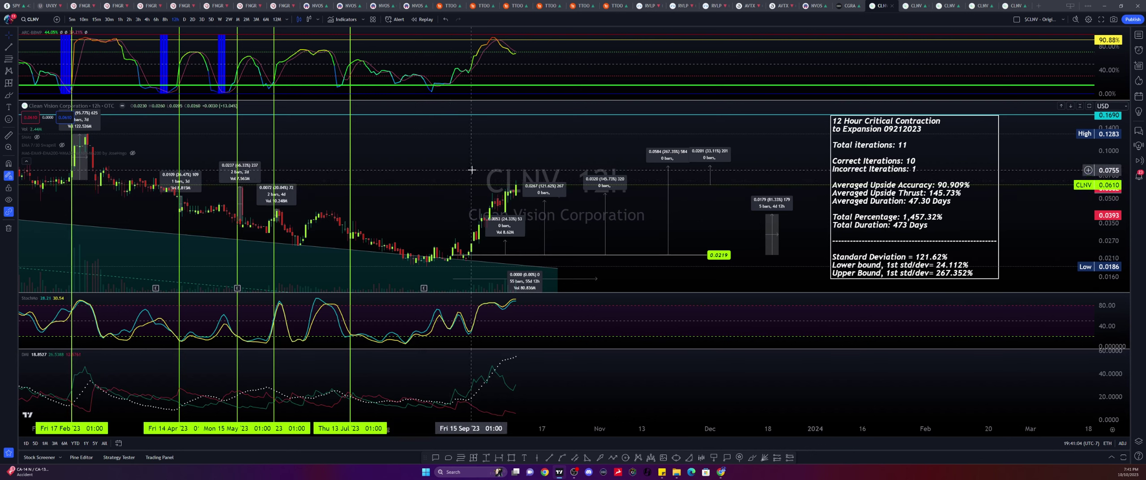
Examine the upside projections measured from 0.0219 alongside the past contraction-to-expansion iterations marked on the 12-hour CLNV chart.
click(505, 243)
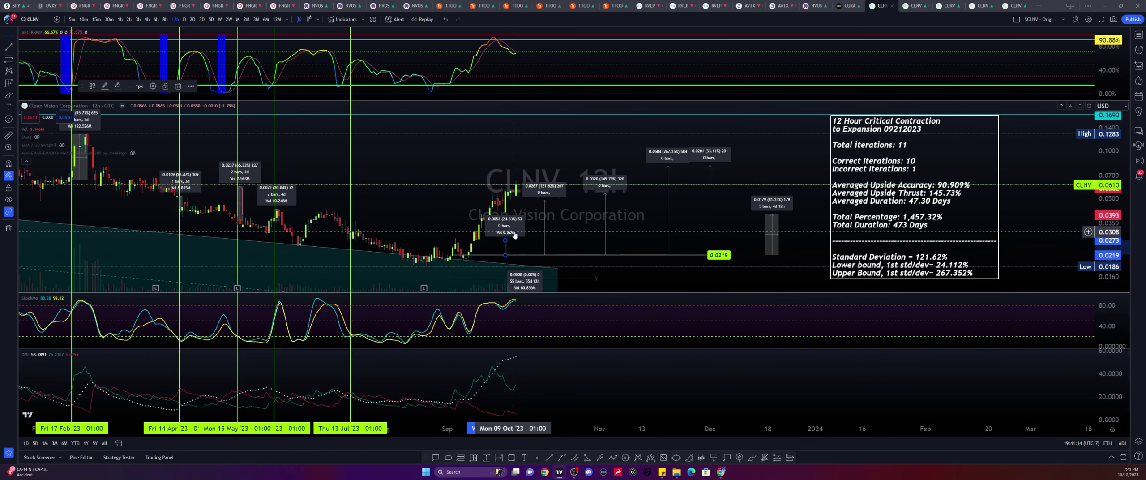
click(605, 204)
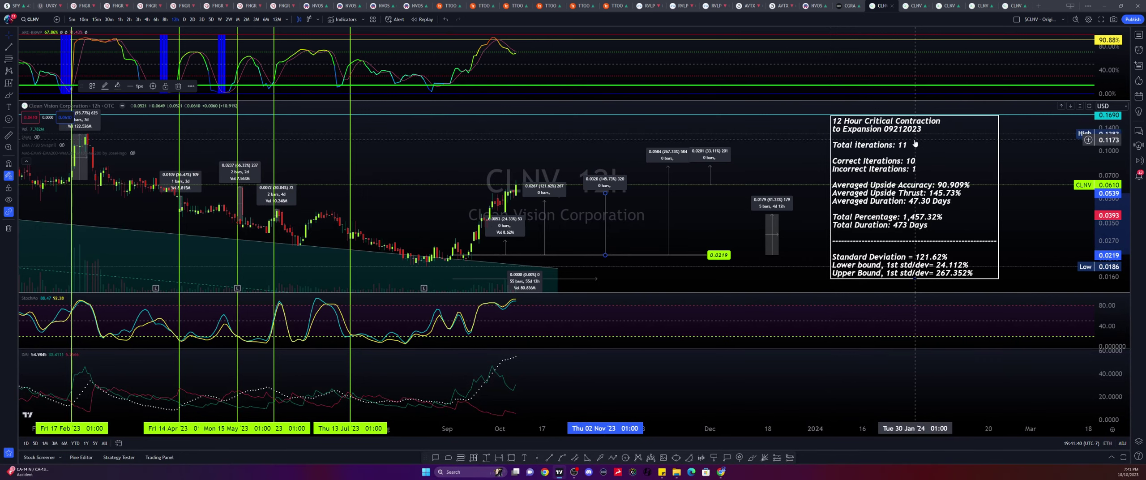
scroll(809, 147, down, 3)
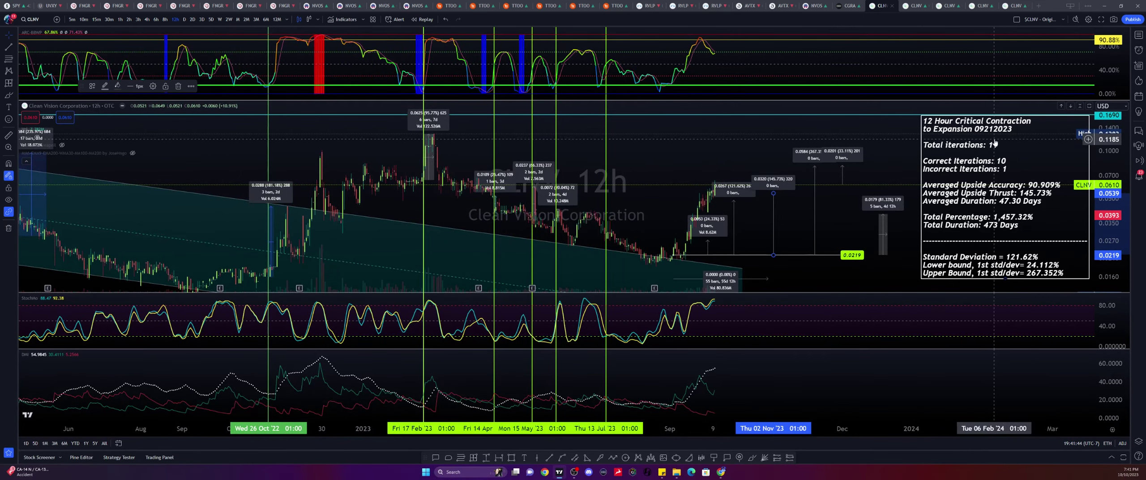
scroll(519, 113, down, 5)
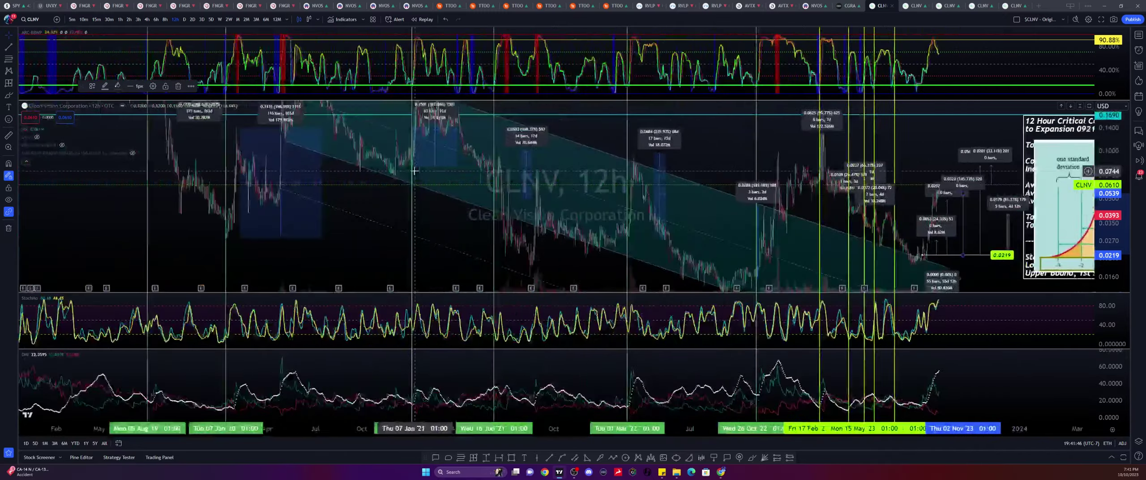
scroll(446, 172, up, 3)
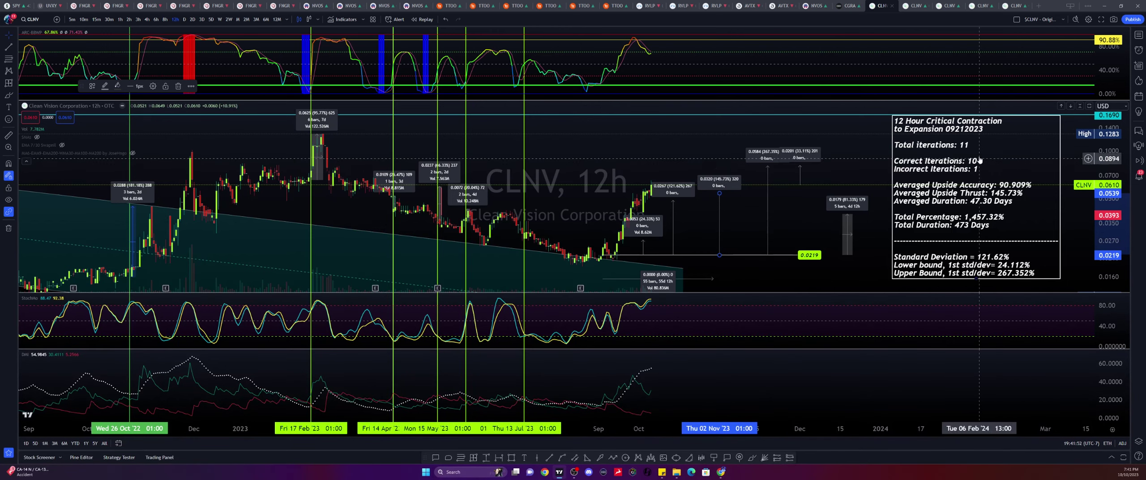
scroll(573, 145, down, 2)
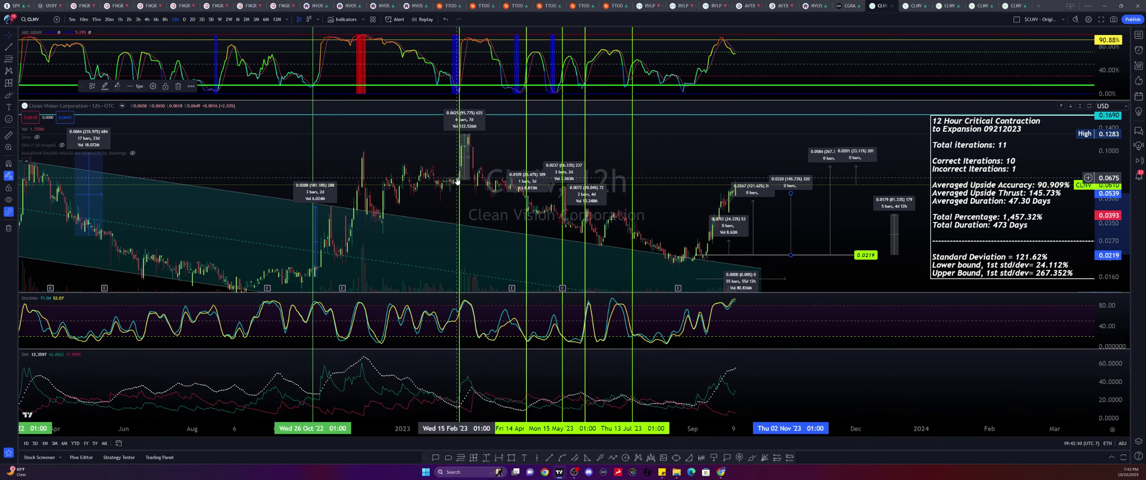
scroll(468, 137, down, 10)
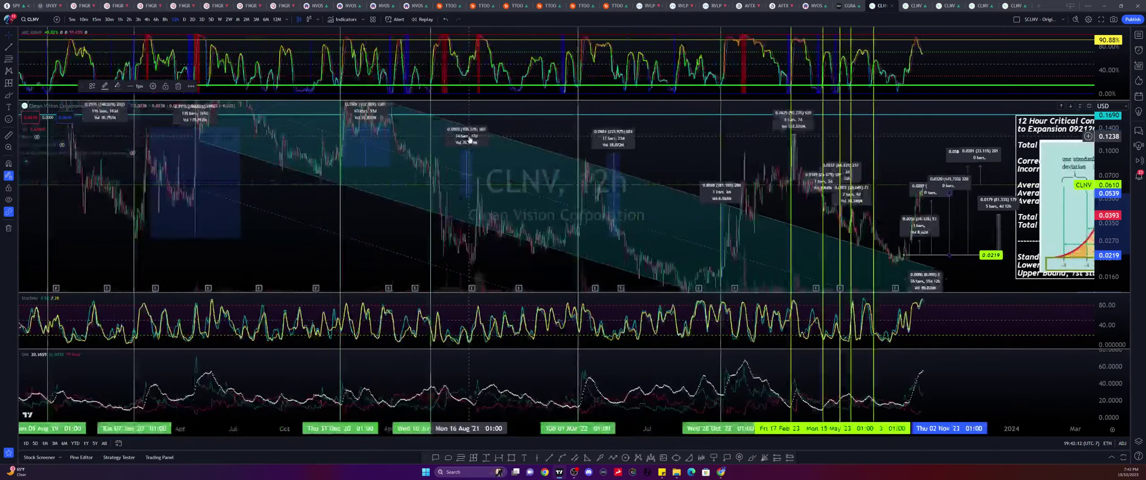
scroll(468, 137, up, 10)
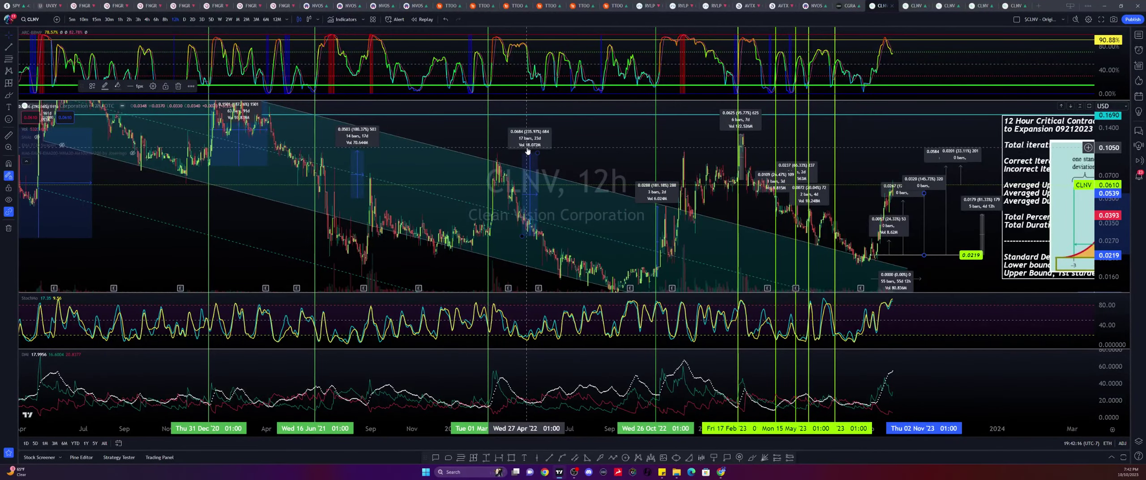
scroll(527, 151, up, 5)
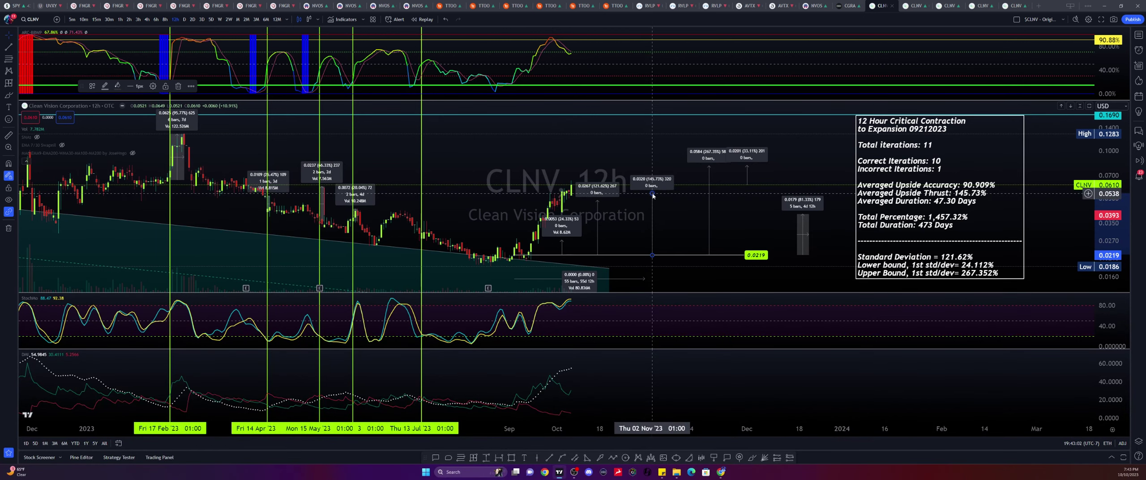
drag(652, 196, 616, 197)
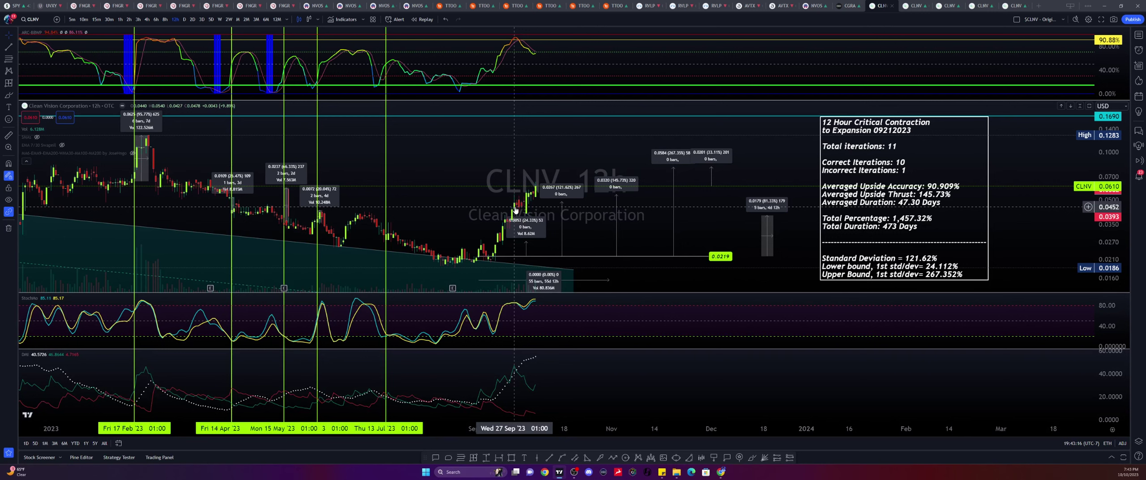
click(617, 208)
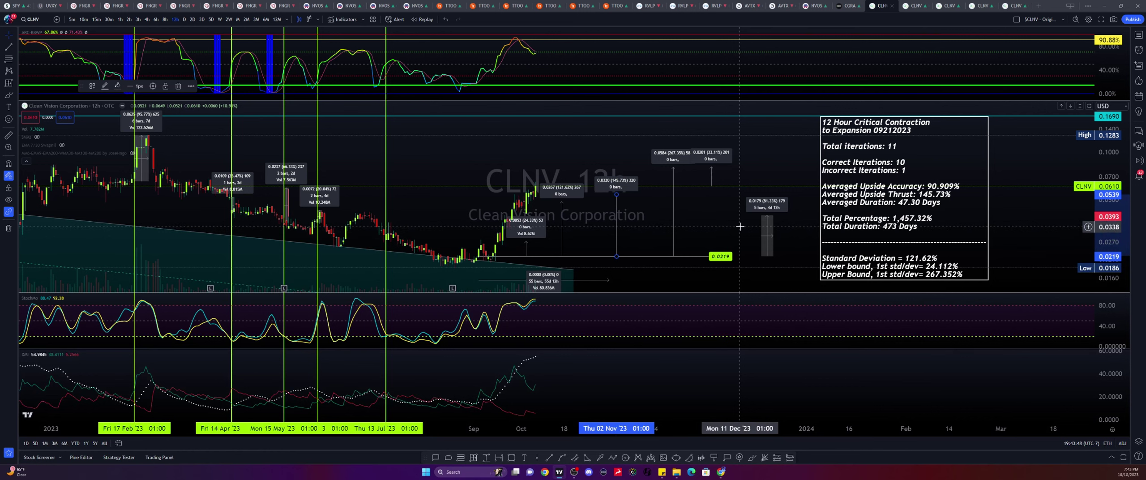
click(673, 209)
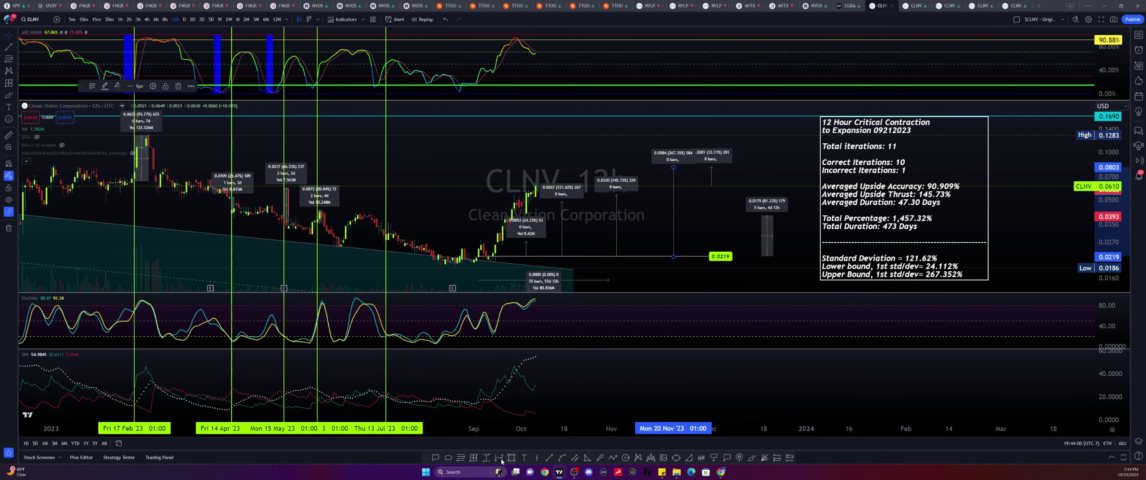
Draw a flat date and price range of about 42 bars (47 days) at about 0.0899, starting Wed 06 Sep '23.
click(474, 457)
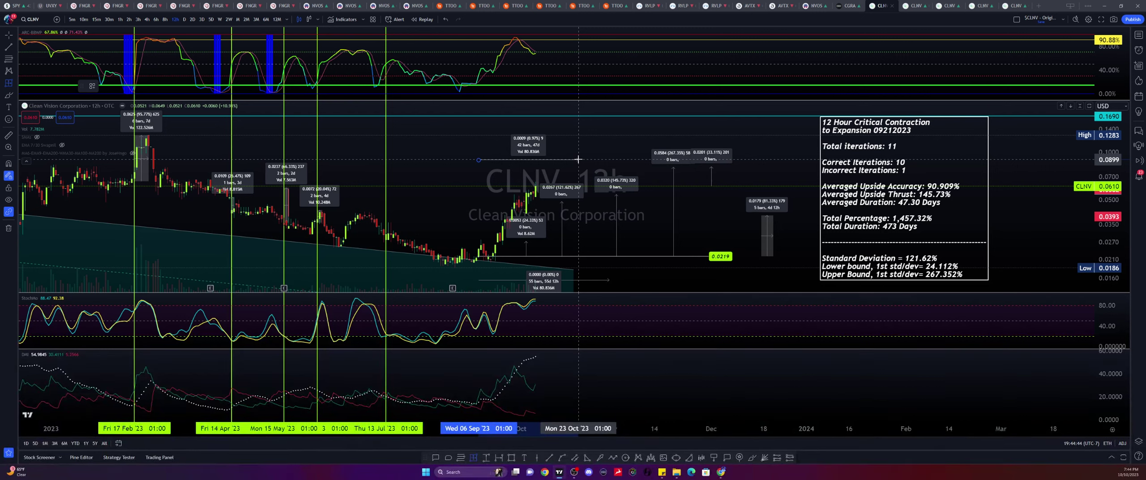
click(578, 159)
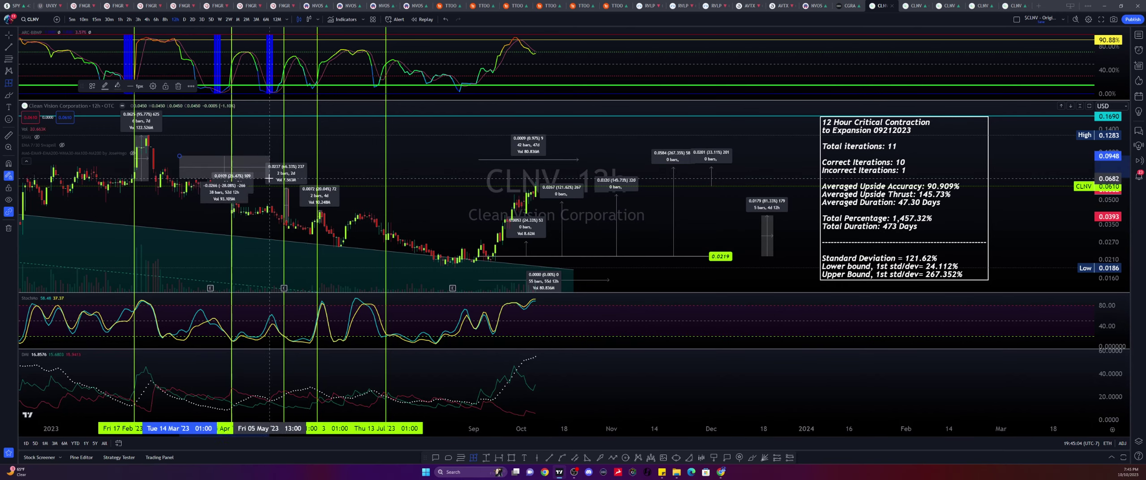
Review the marked past iterations on the 12-hour price chart back to late 2020 and return to the latest candles.
drag(226, 169, 339, 196)
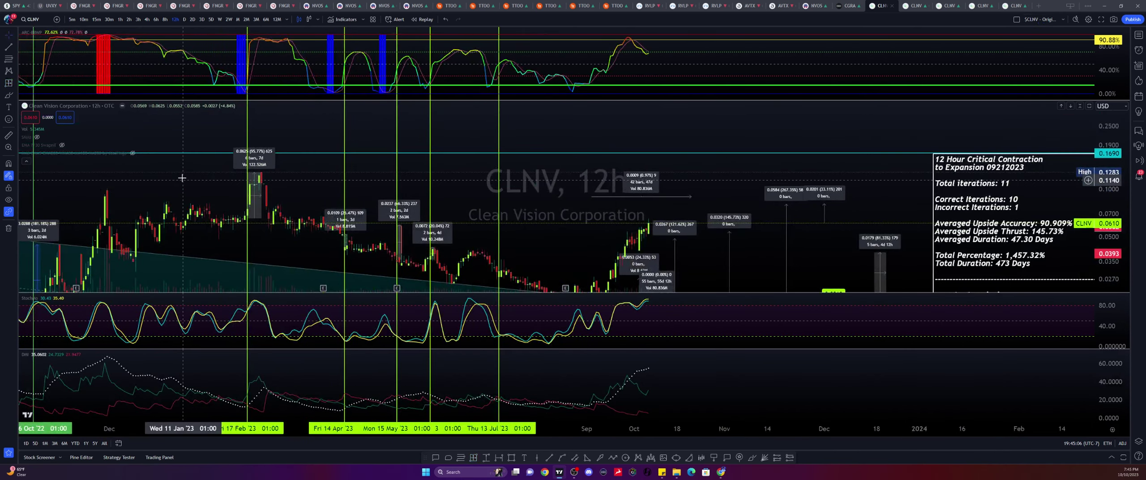
drag(43, 251, 259, 256)
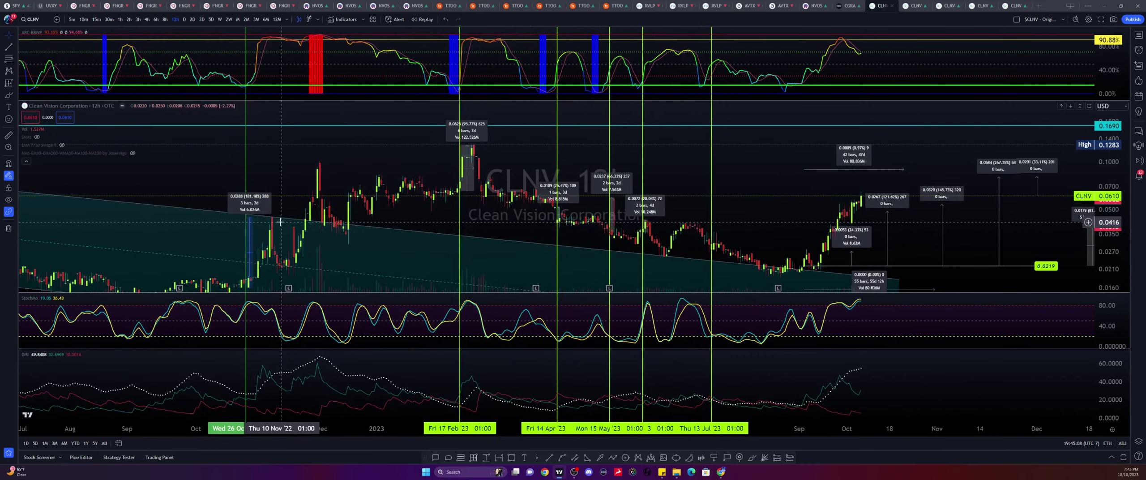
drag(163, 165, 398, 141)
drag(103, 143, 649, 142)
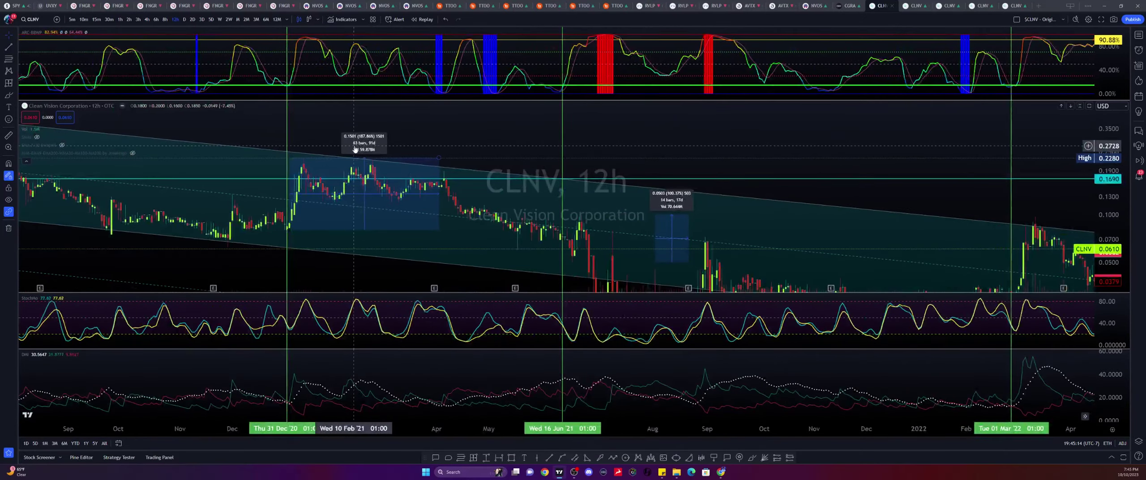
drag(863, 139, 396, 128)
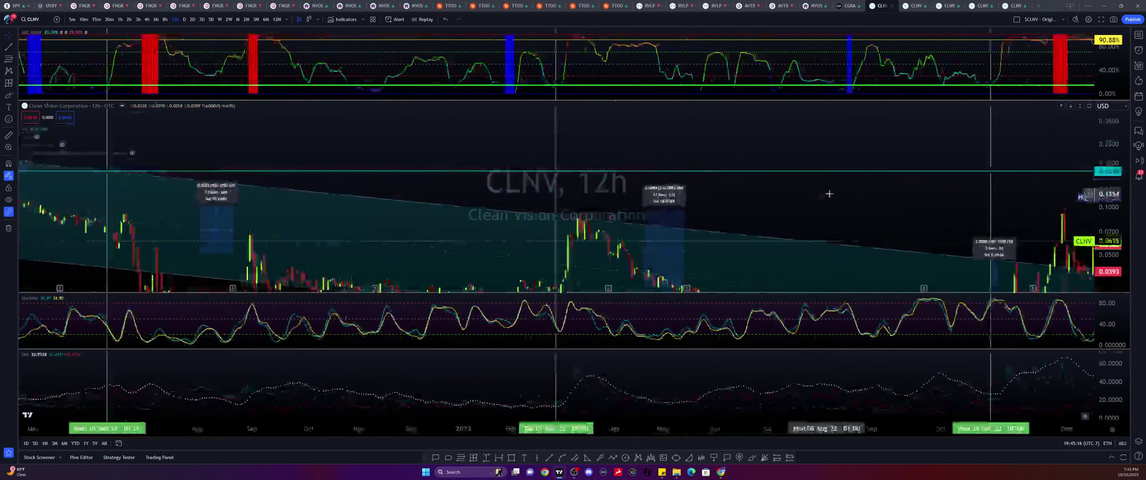
drag(834, 194, 341, 171)
drag(890, 217, 630, 135)
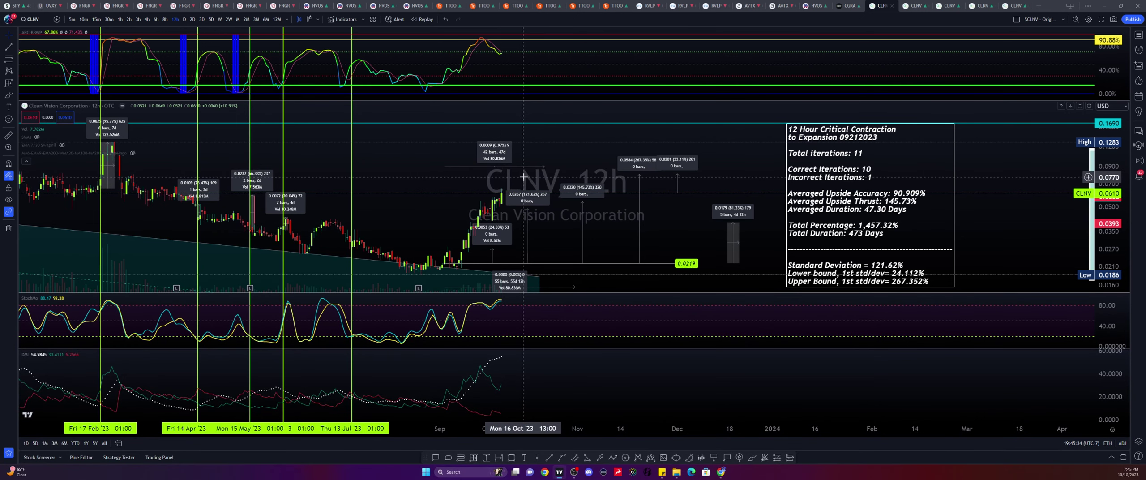
Compare the 47-day duration range with the lowest and the 267.35% upside projections.
click(530, 168)
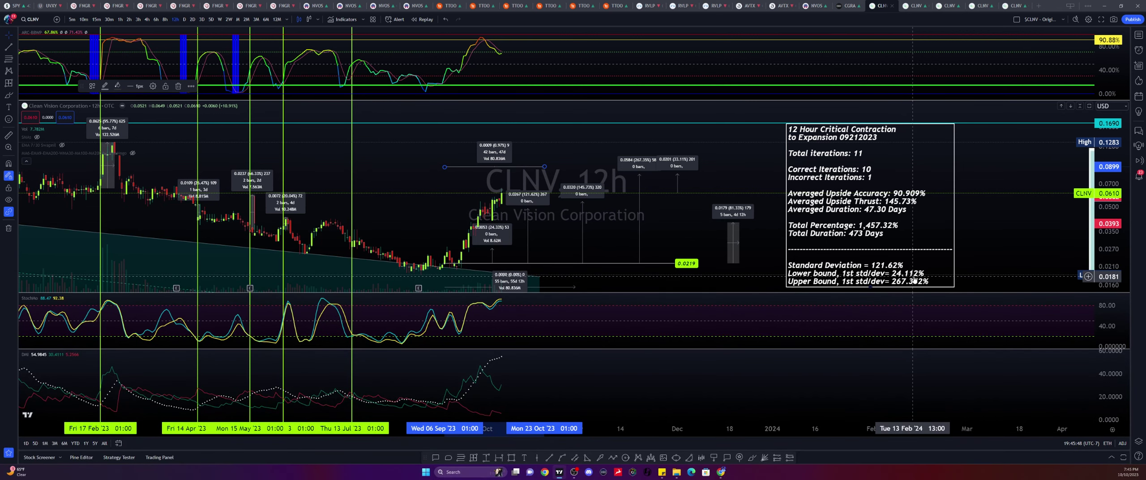
click(493, 250)
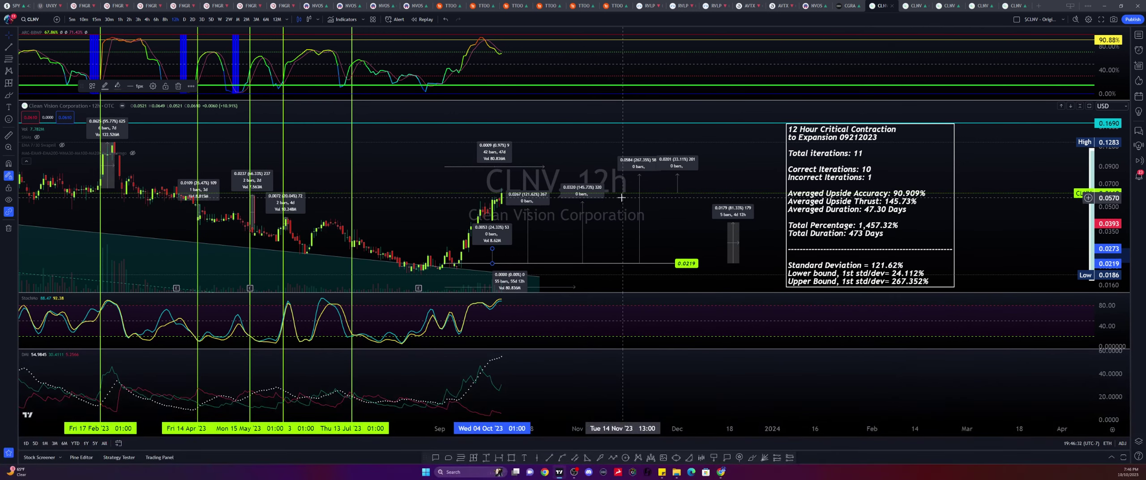
click(640, 176)
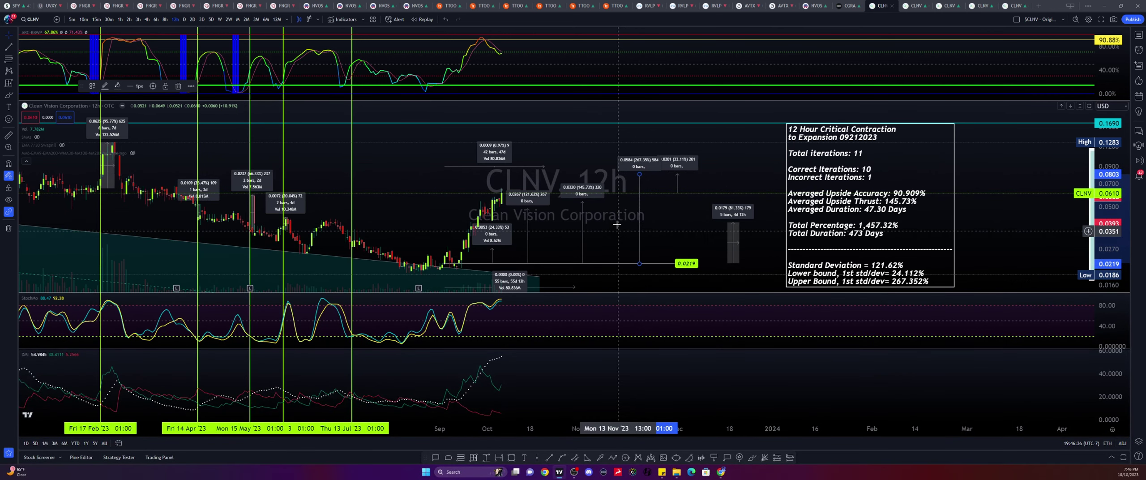
drag(413, 157, 518, 173)
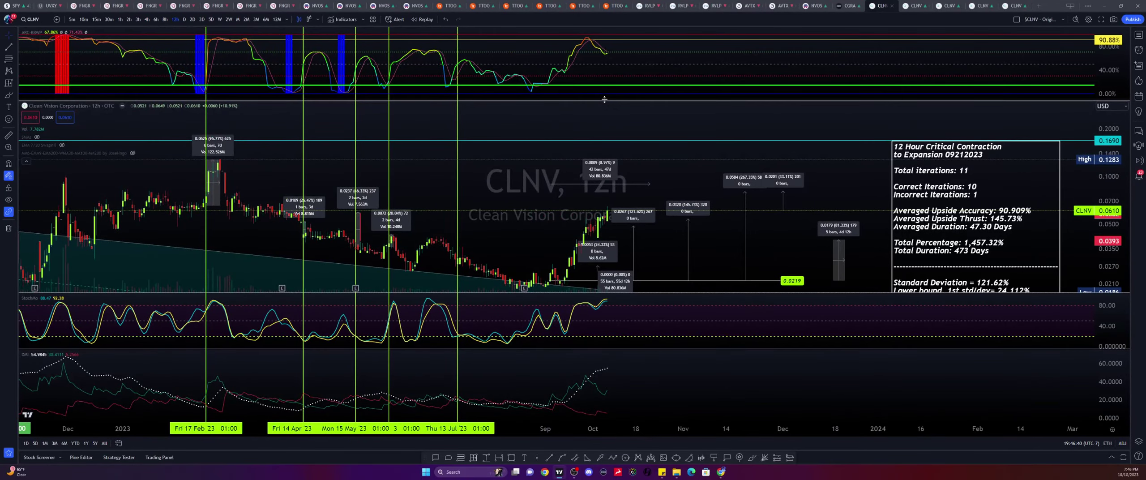
Enlarge the upper oscillator pane and examine its past peaks against the 90.88% level at different scales.
drag(604, 99, 593, 255)
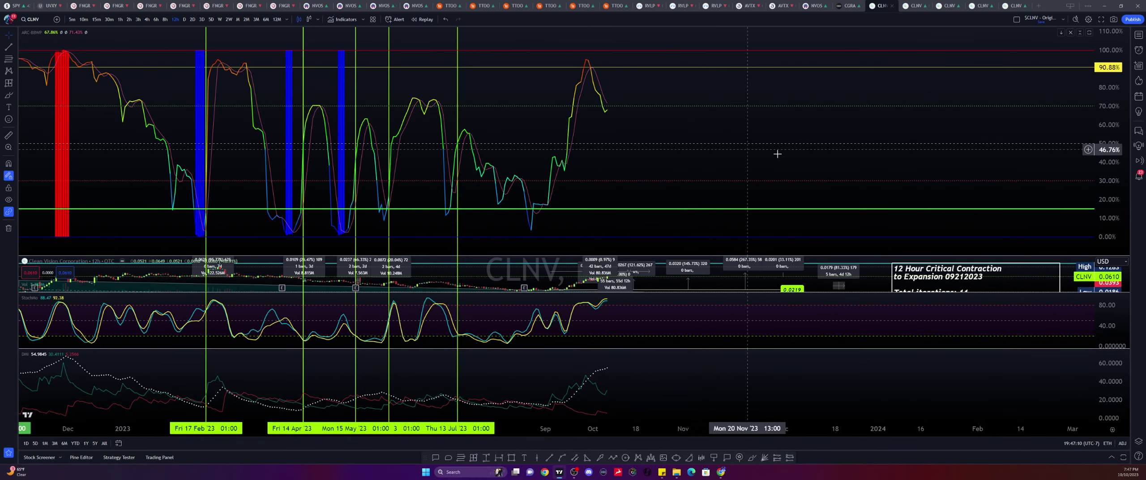
drag(1115, 197, 1023, 112)
drag(978, 220, 959, 222)
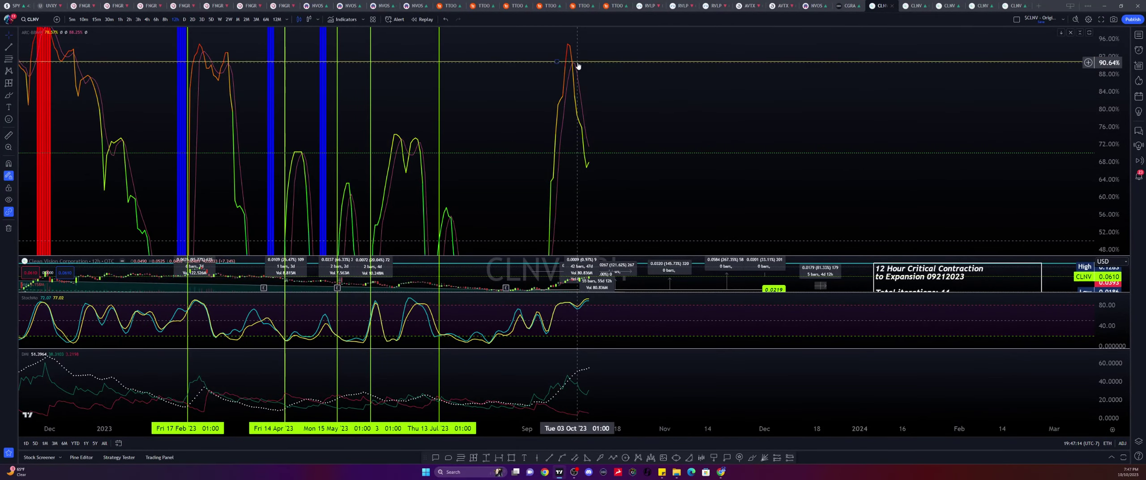
drag(1096, 218, 1095, 197)
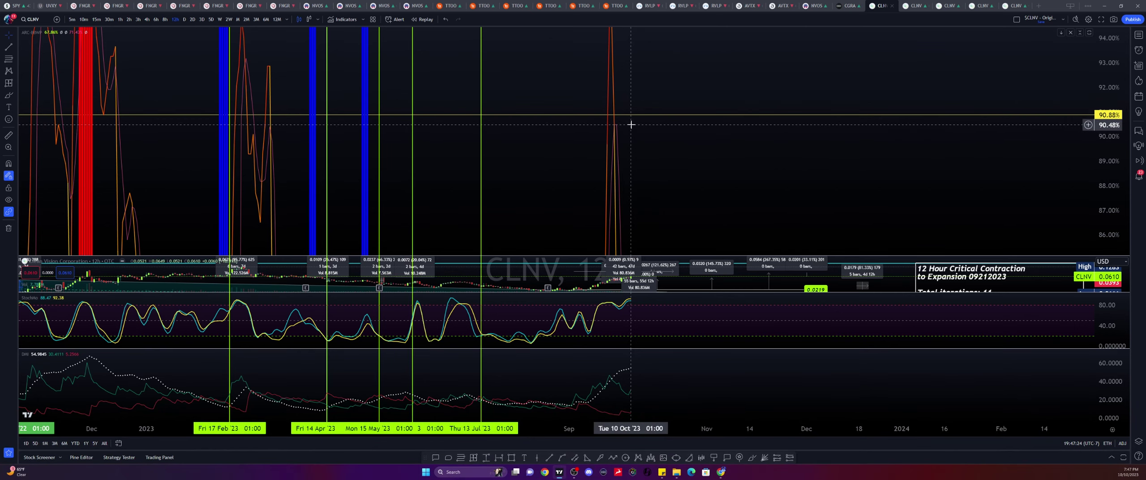
scroll(630, 125, down, 6)
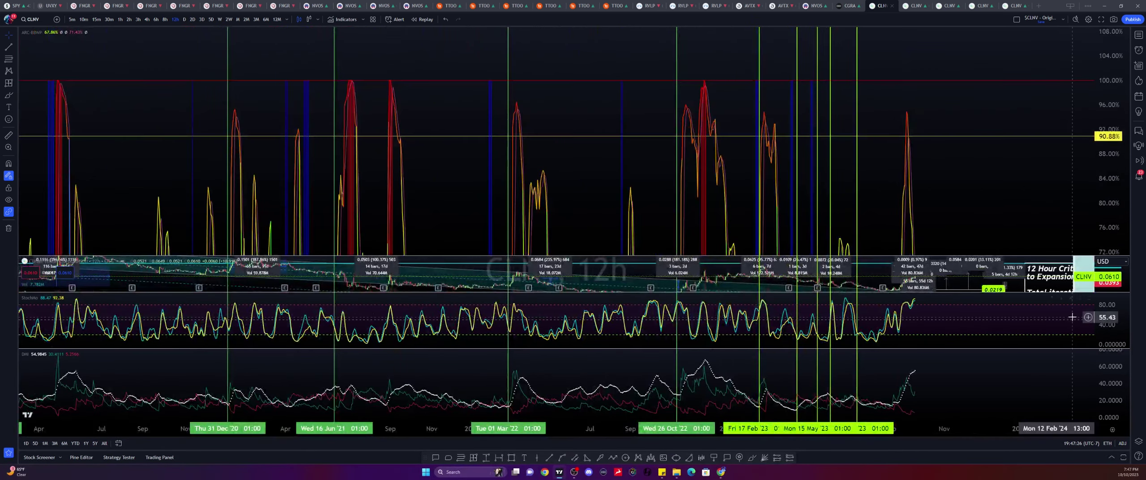
drag(1105, 197, 1105, 207)
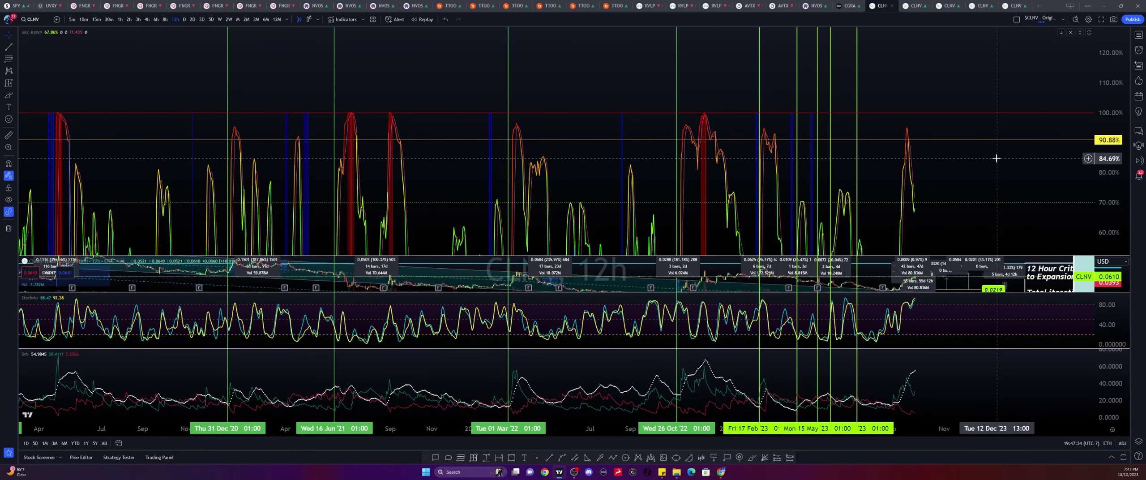
scroll(996, 158, up, 5)
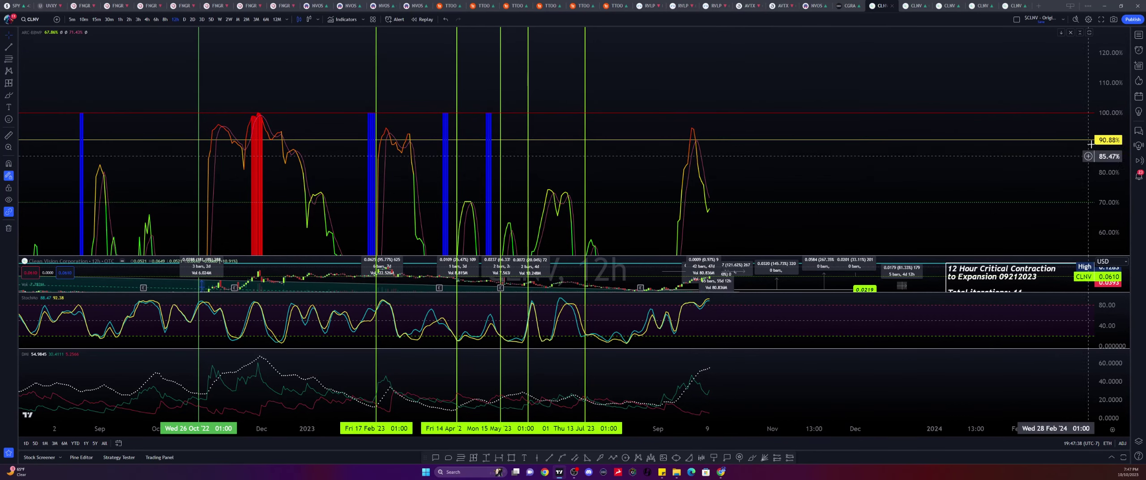
scroll(1092, 134, down, 5)
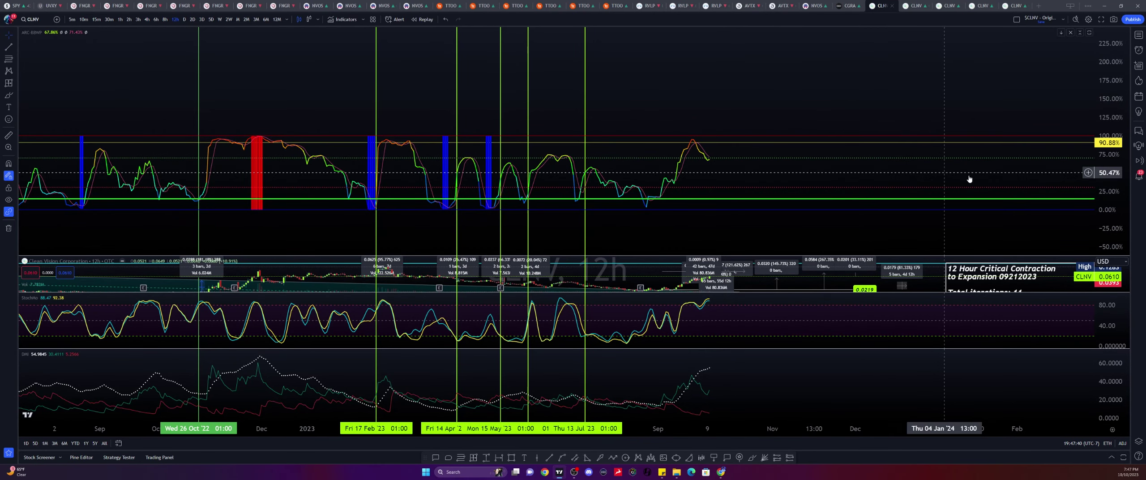
scroll(1107, 134, up, 5)
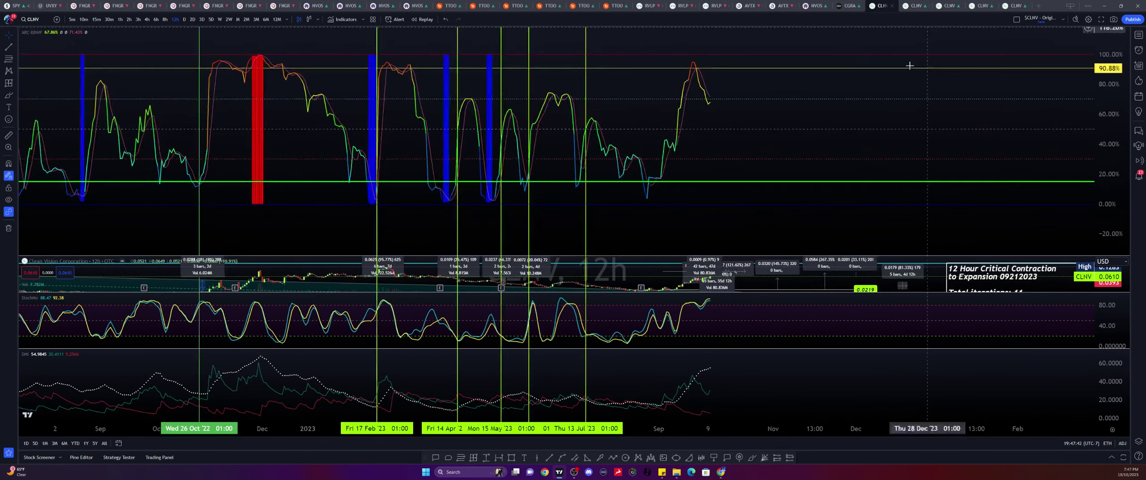
scroll(1107, 141, up, 3)
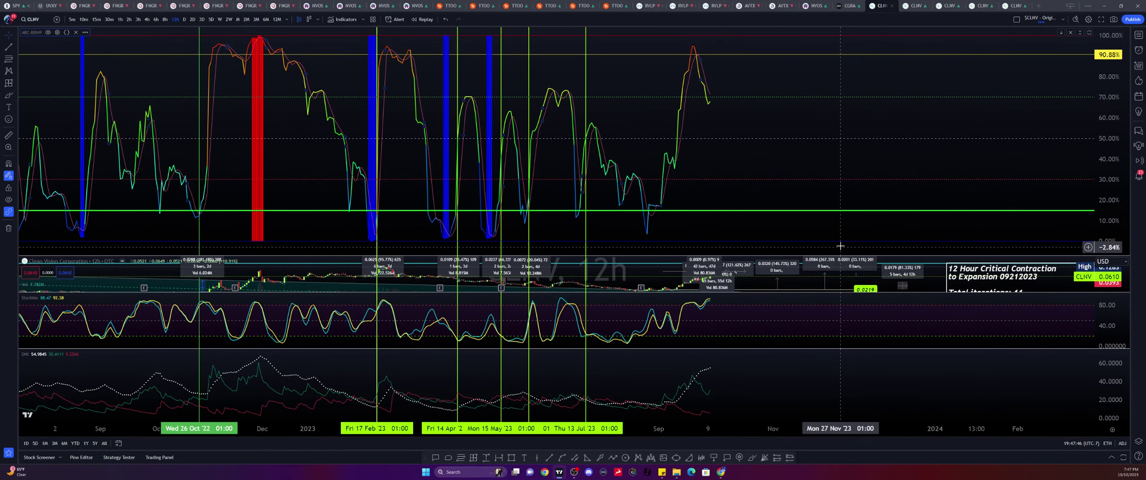
Shrink the oscillator pane to give the price chart more height, and inspect the 33.11% upside projection.
drag(716, 255, 720, 67)
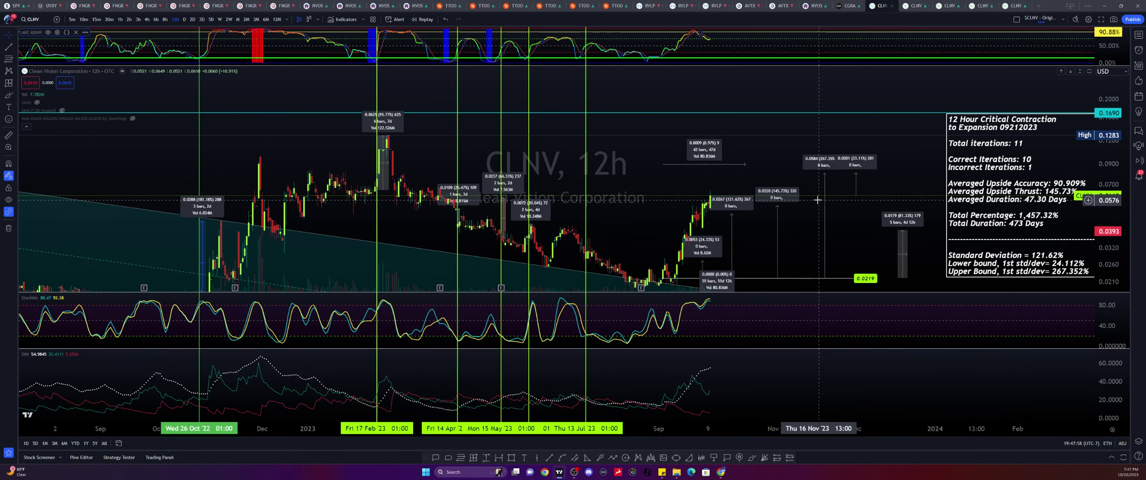
click(851, 177)
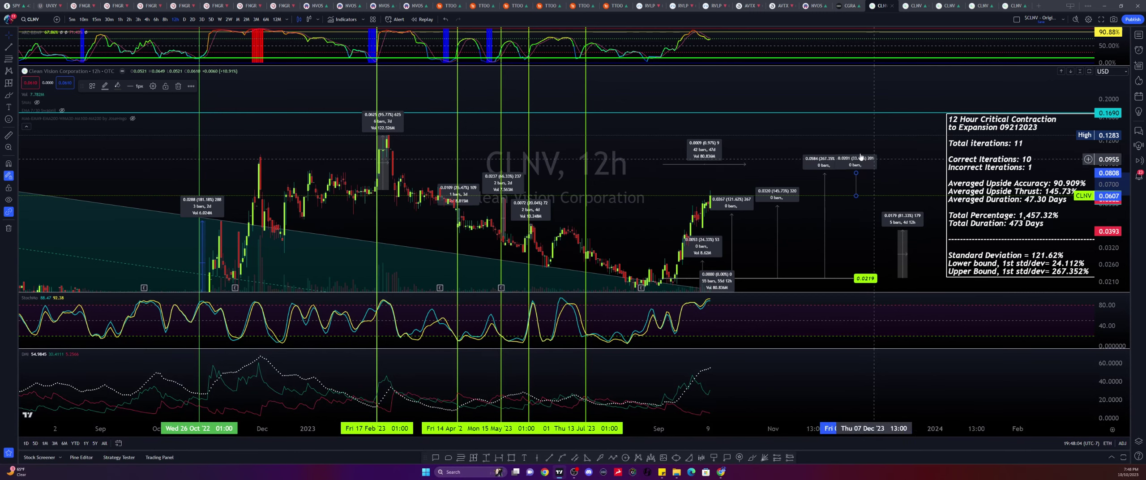
key(Escape)
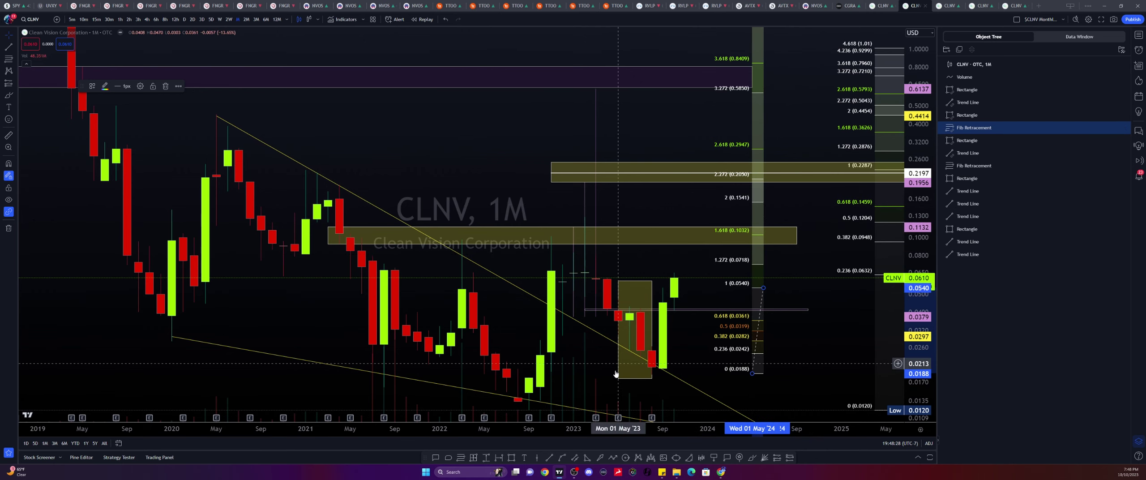
Draw a rectangle zone around the 1.272 Fibonacci level from October 2022 to August 2024, spanning about 0.0718 to 0.0808.
click(510, 457)
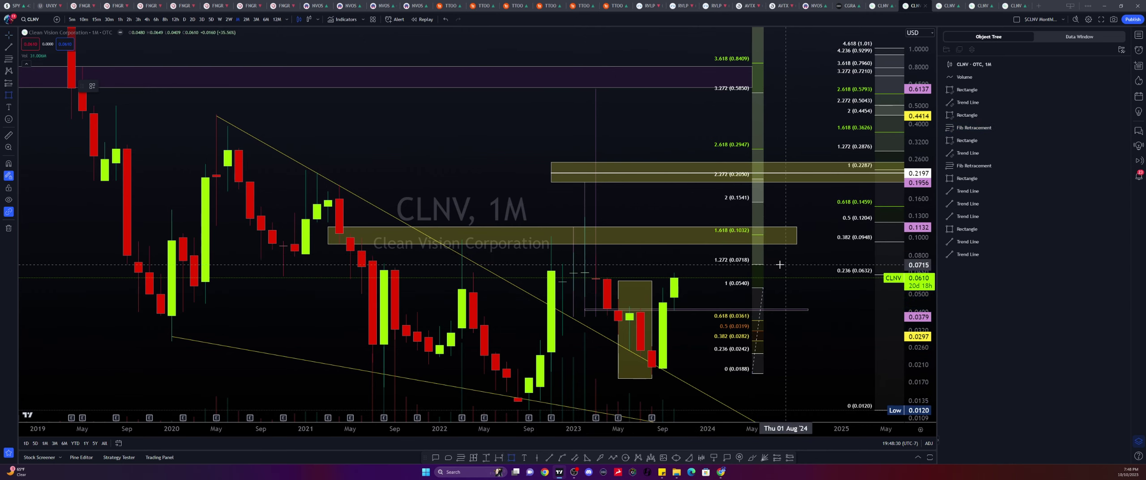
drag(786, 264, 541, 253)
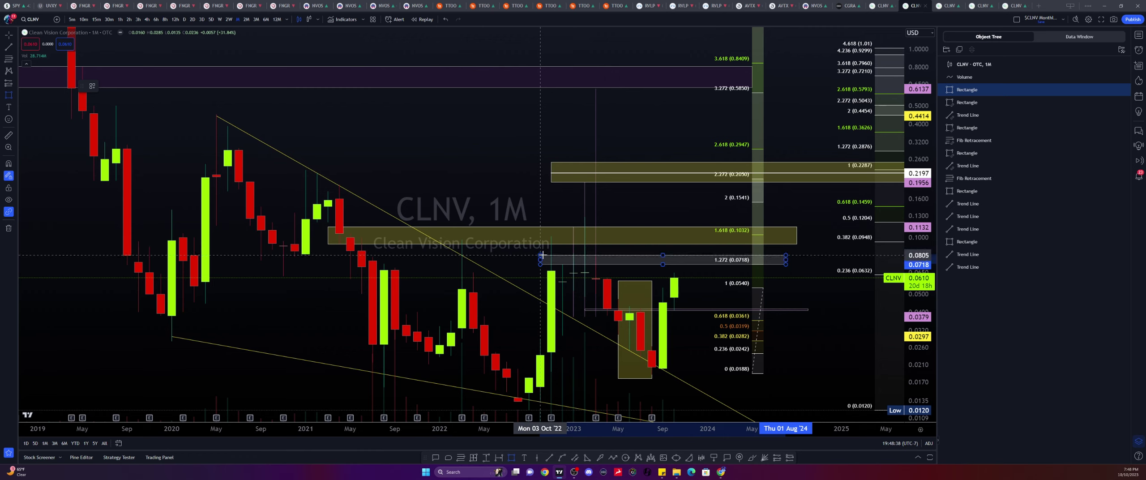
drag(542, 254, 542, 254)
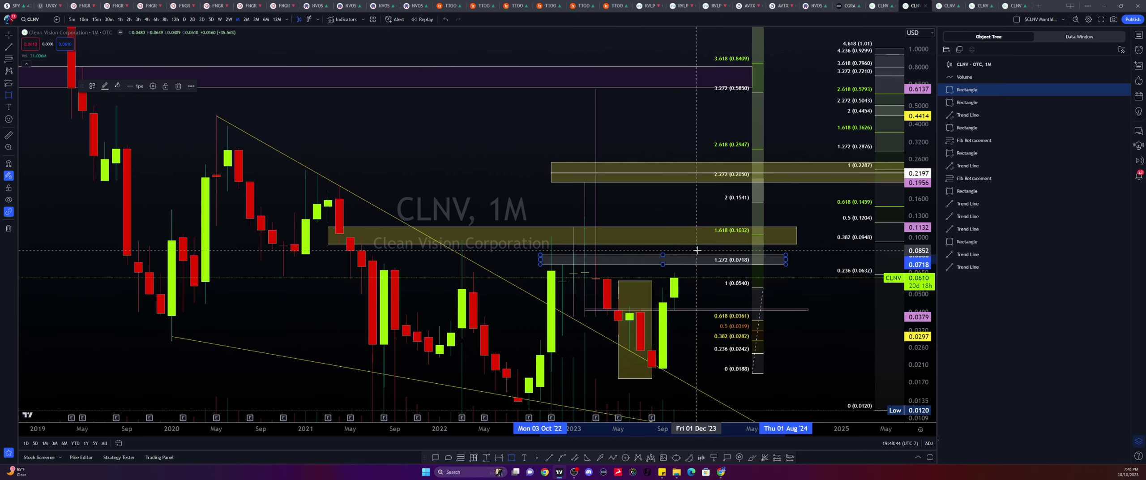
click(496, 174)
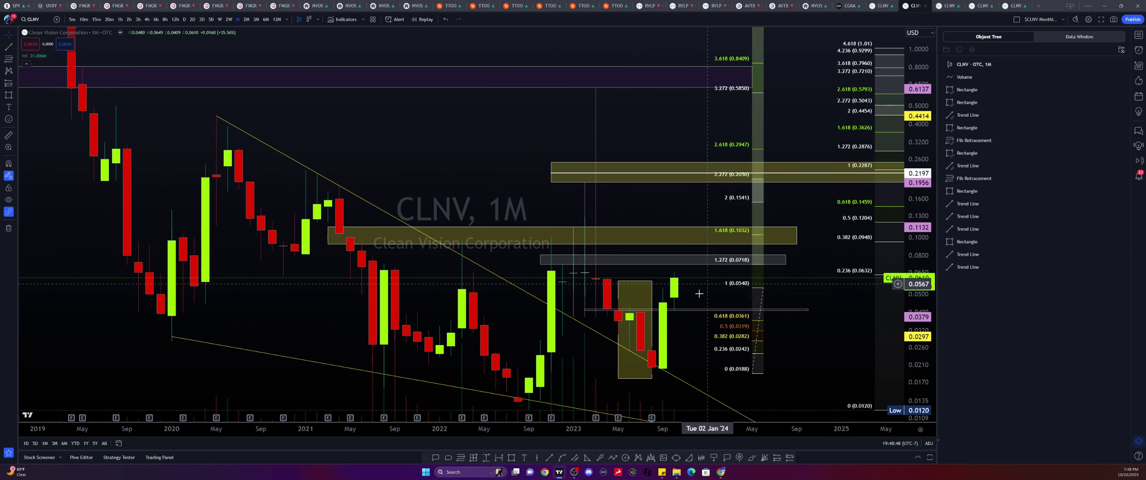
click(692, 260)
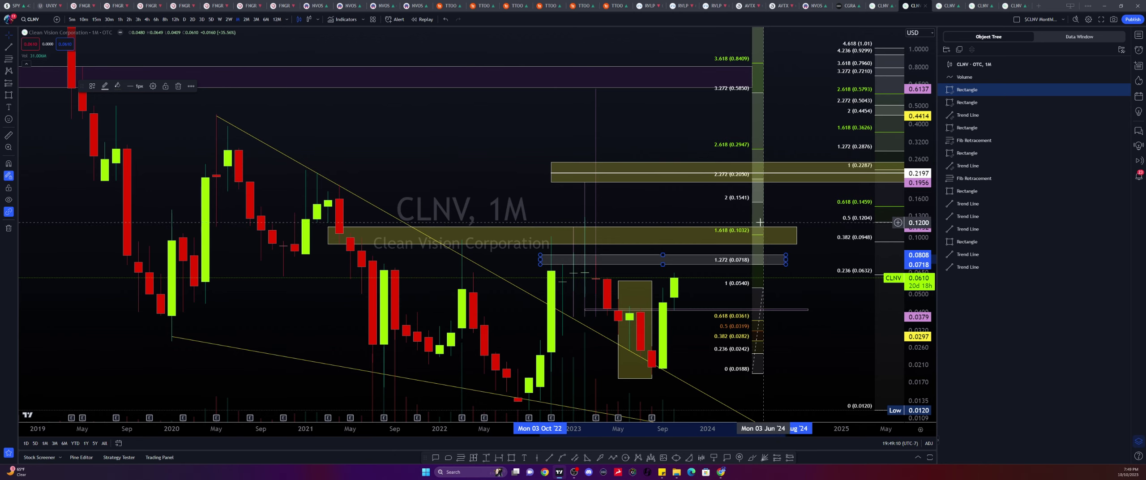
Compare the yellow resistance zone in the SCLNV Weekly layout with the monthly Fibonacci zones, and examine the full descending channel.
click(948, 8)
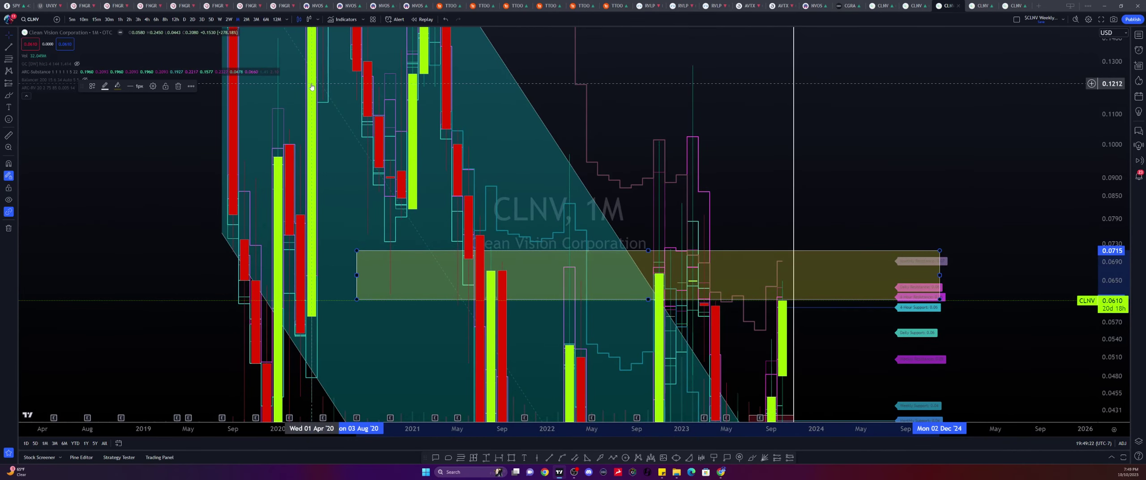
click(825, 127)
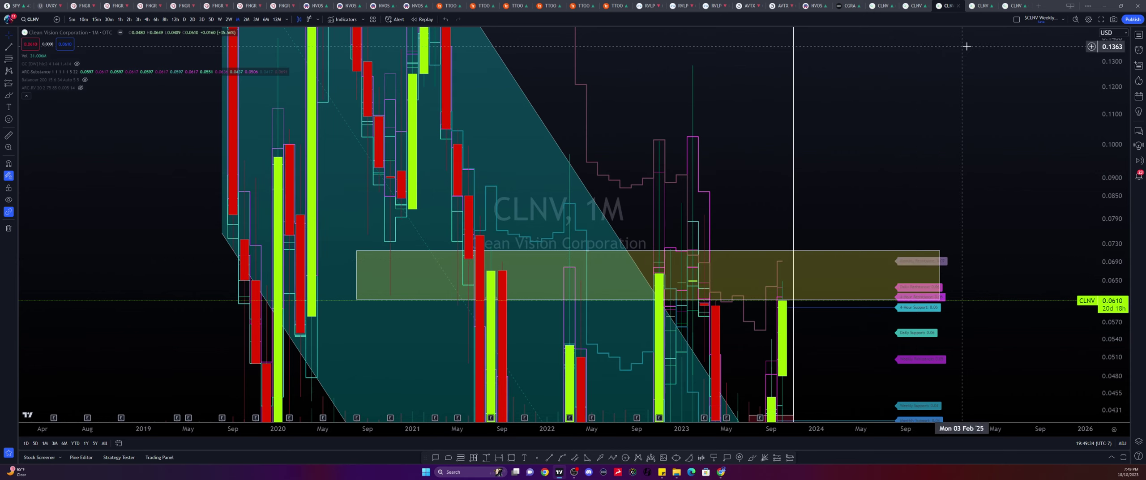
click(913, 6)
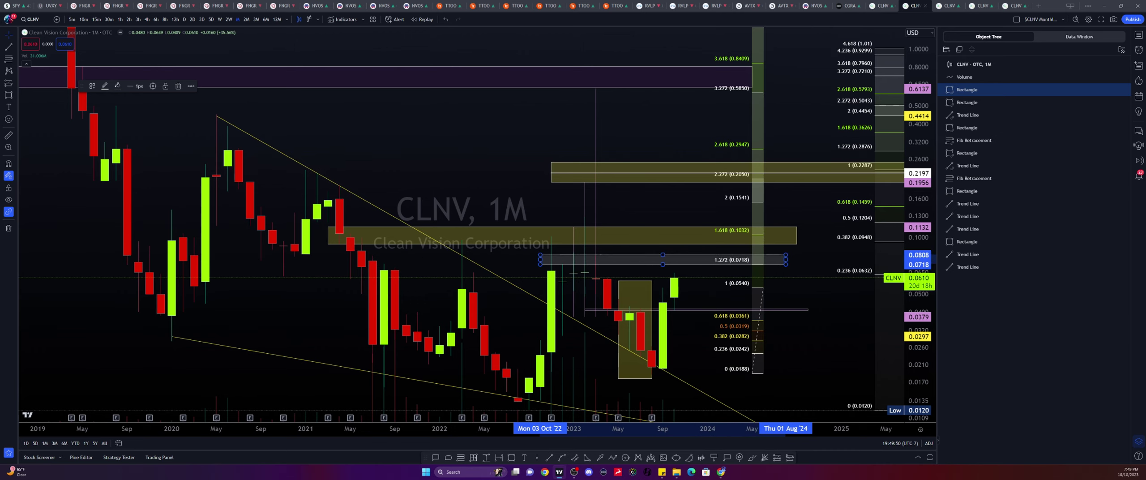
click(947, 6)
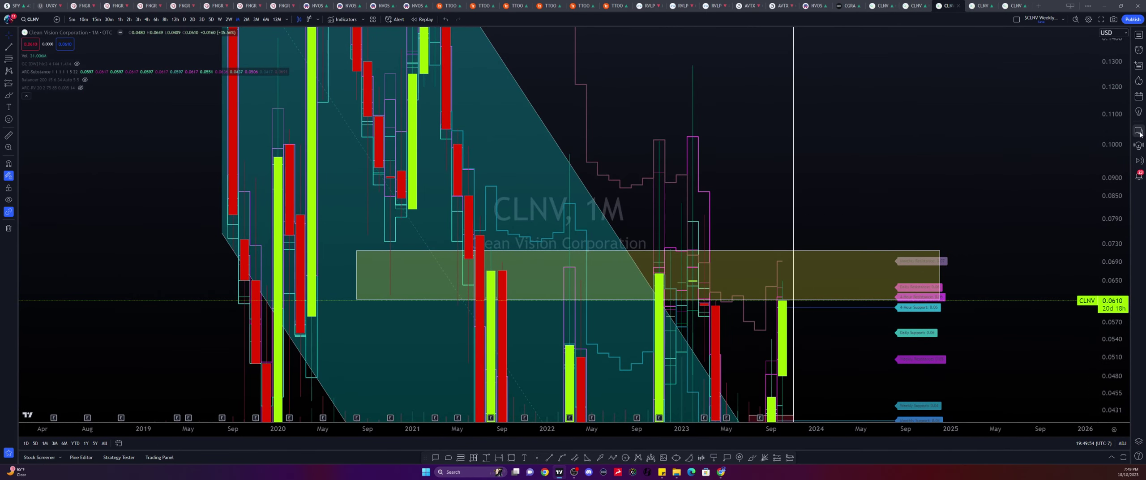
drag(1110, 98, 1109, 170)
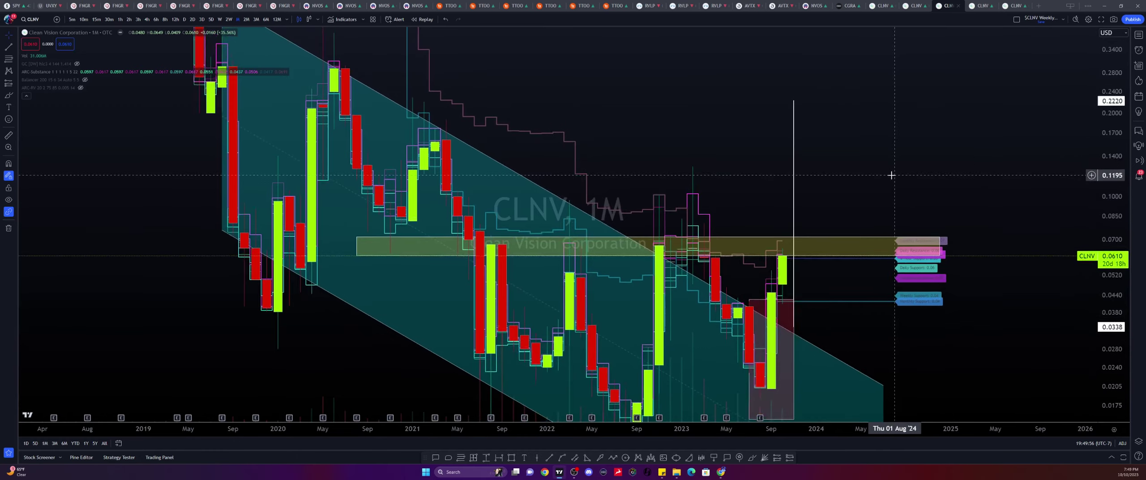
drag(878, 119, 941, 118)
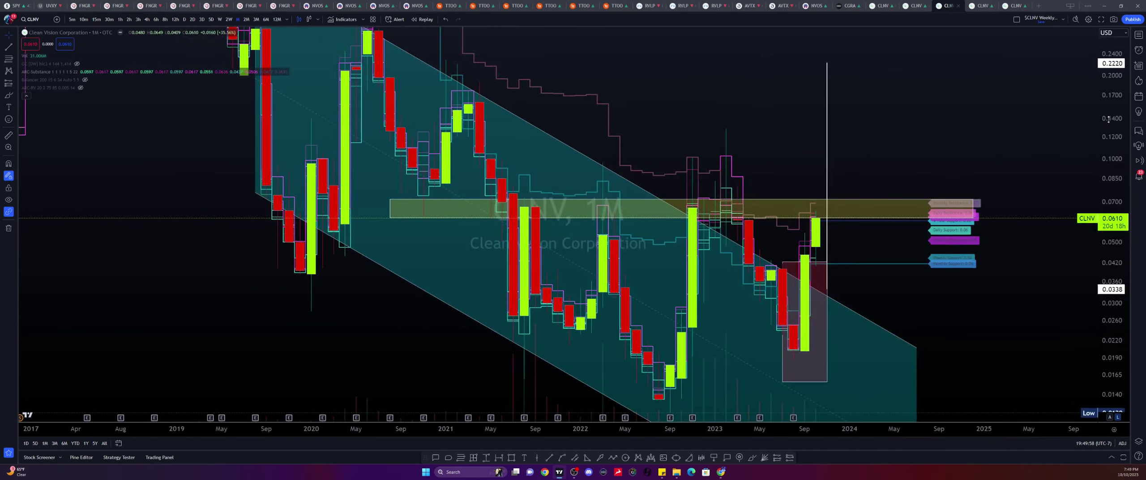
drag(1107, 193, 1107, 208)
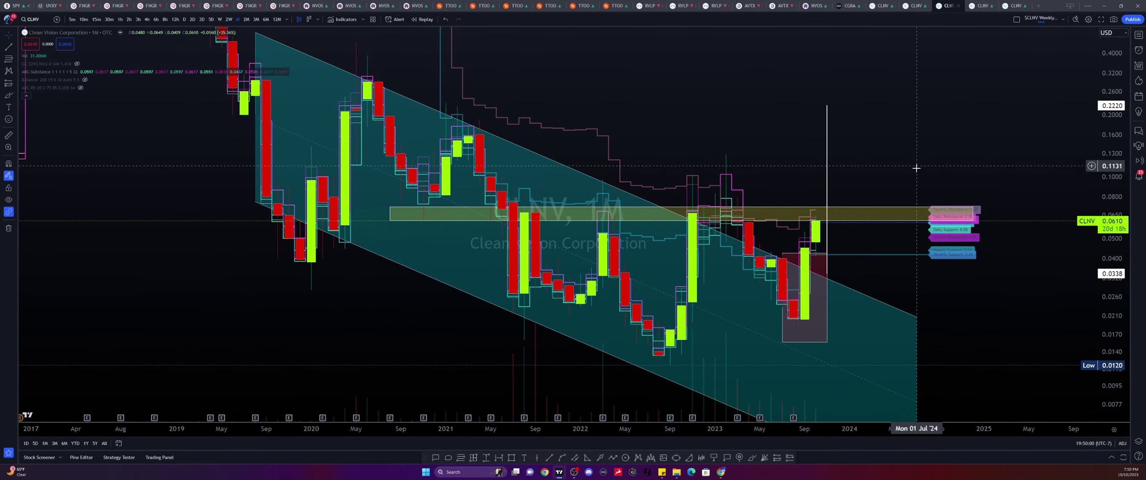
click(900, 208)
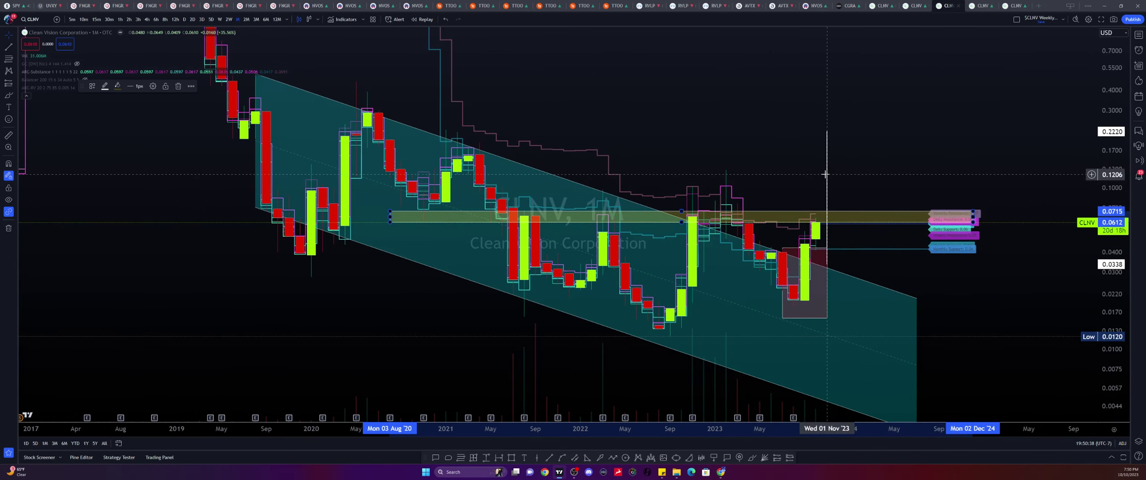
drag(827, 179, 707, 274)
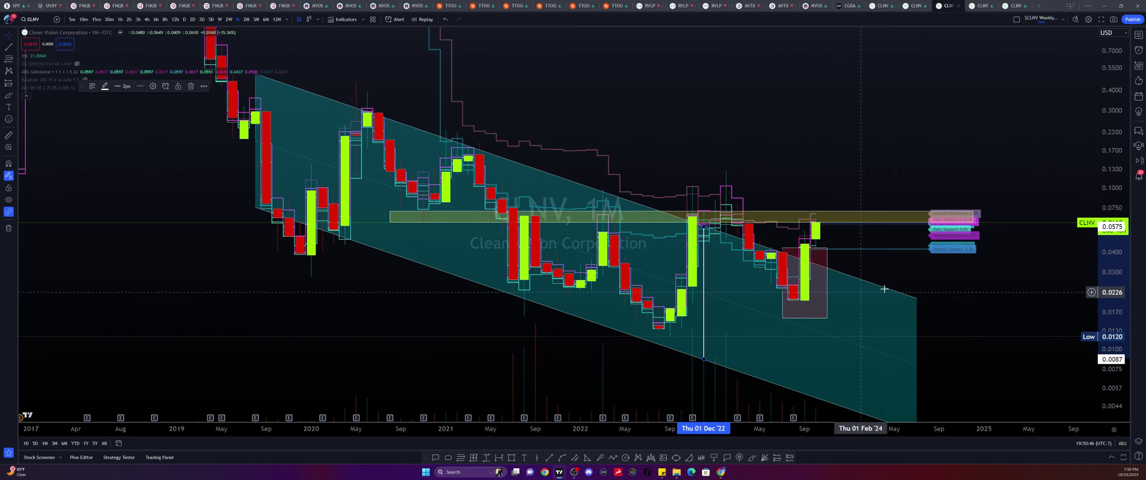
key(ctrl+z)
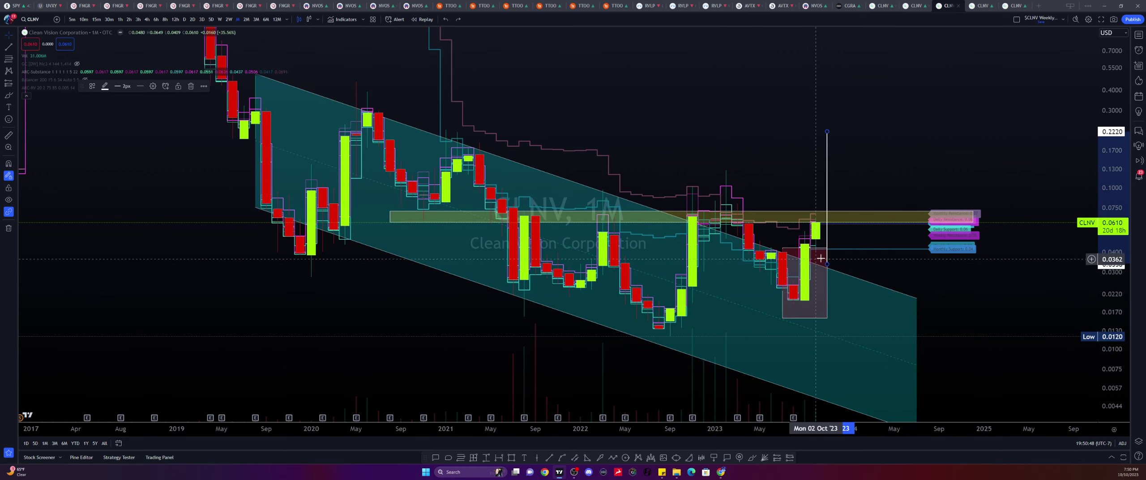
click(835, 265)
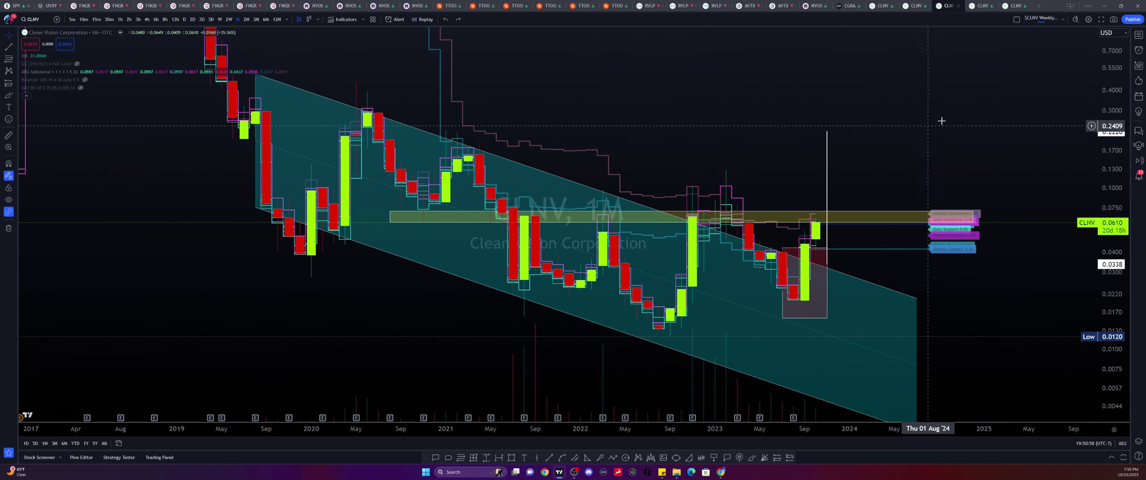
Examine the upper band on the two-week chart and the 267.35% upside projection on the 12-hour chart.
click(980, 6)
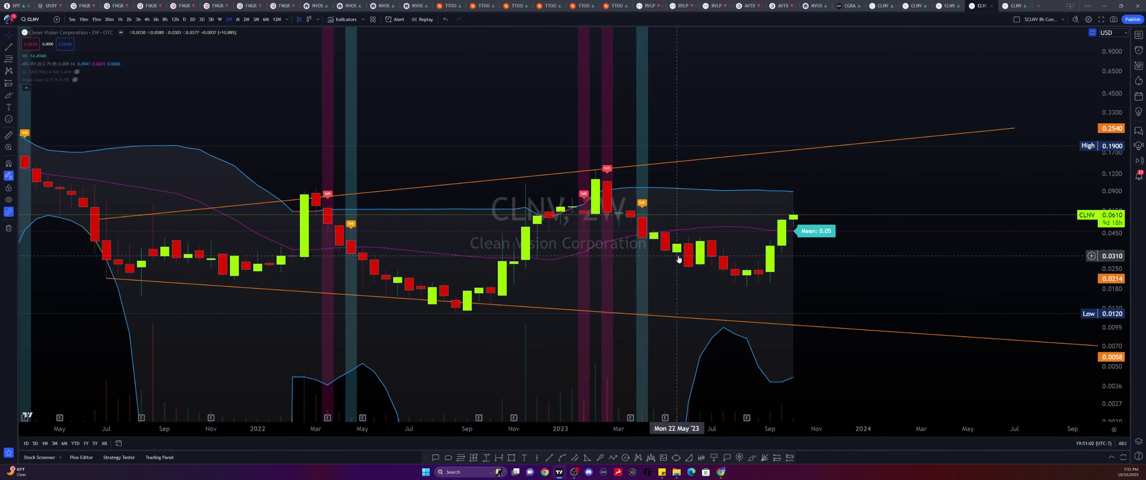
scroll(830, 140, down, 5)
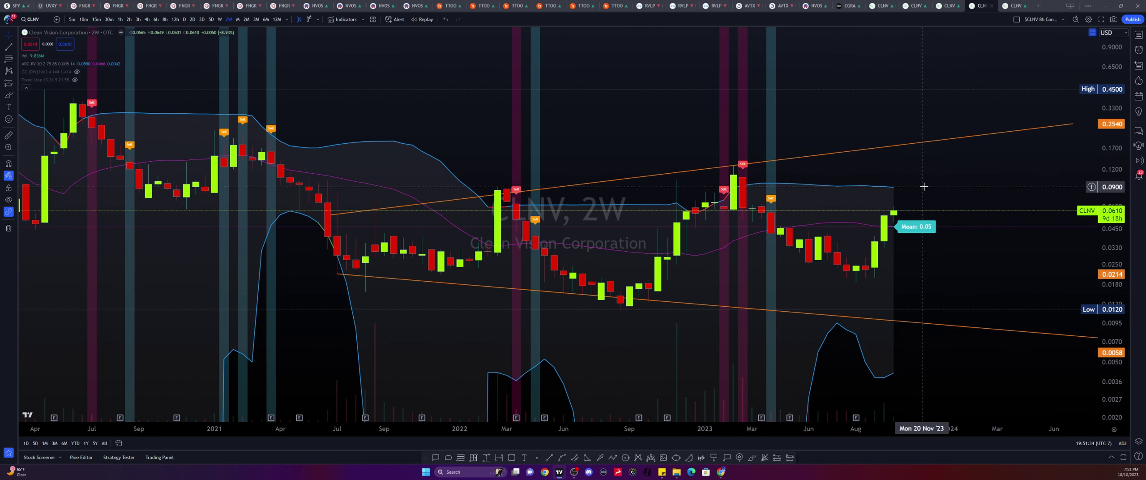
key(ctrl+Tab)
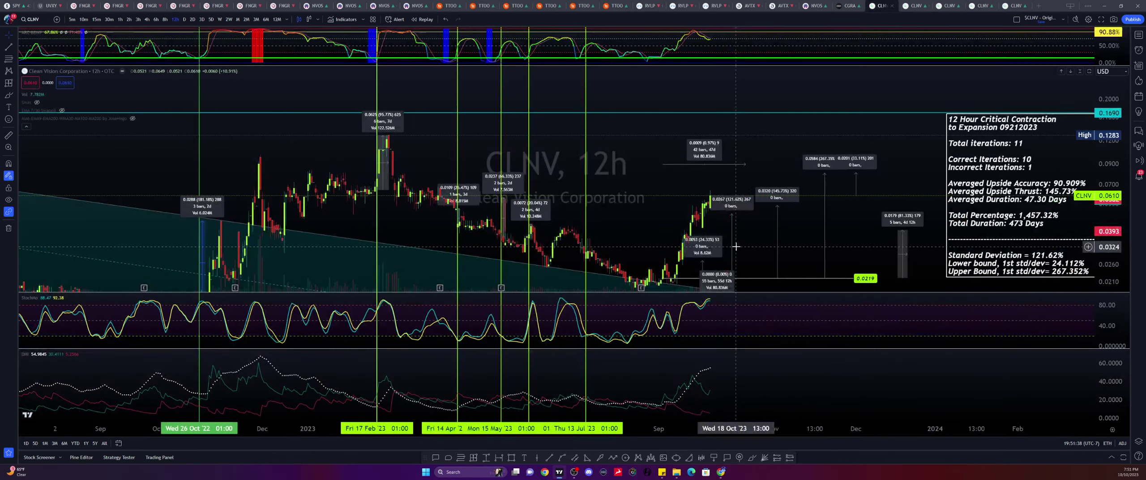
click(824, 183)
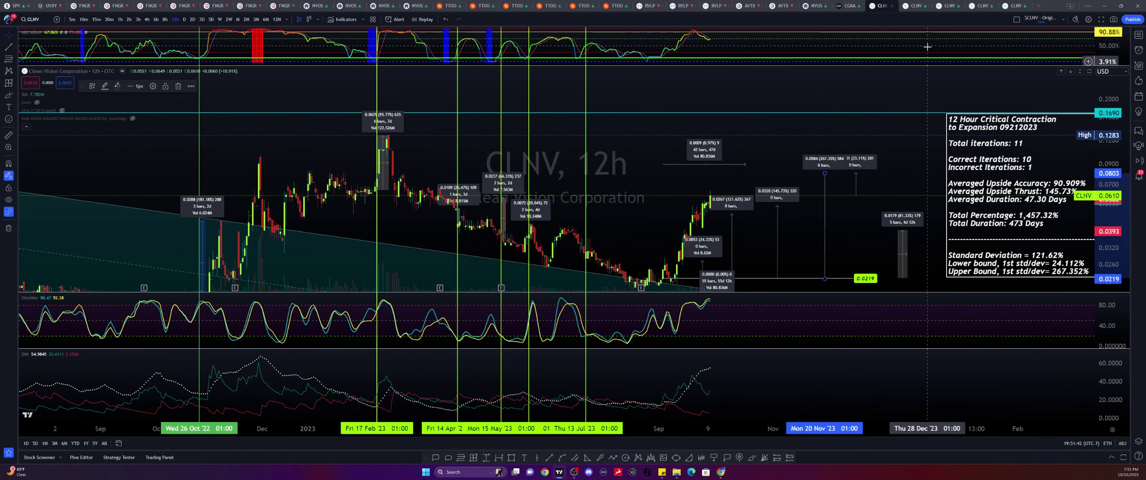
Compare the rectangle zones at the 1.618 and 1.272 Fibonacci levels on the monthly chart.
key(ctrl+Tab)
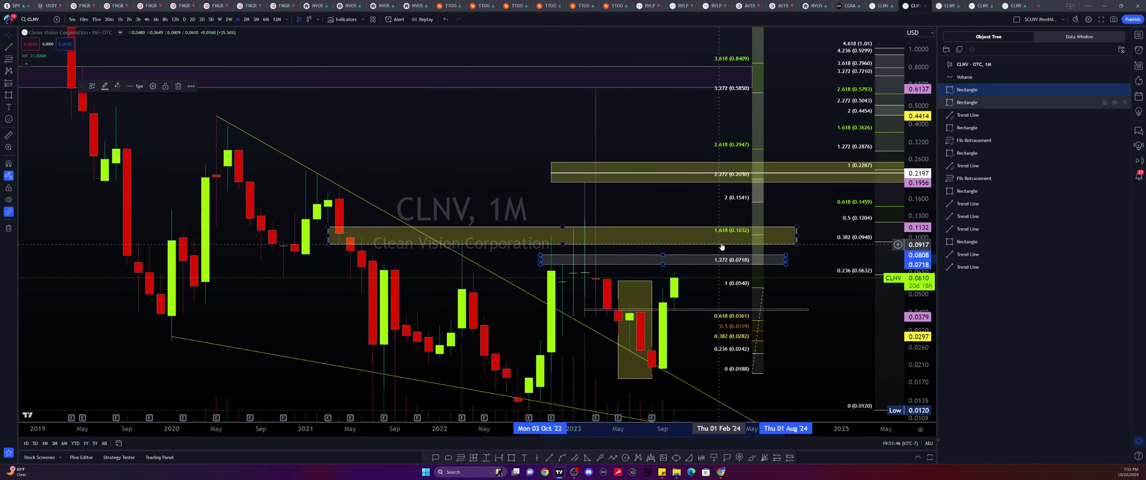
click(734, 238)
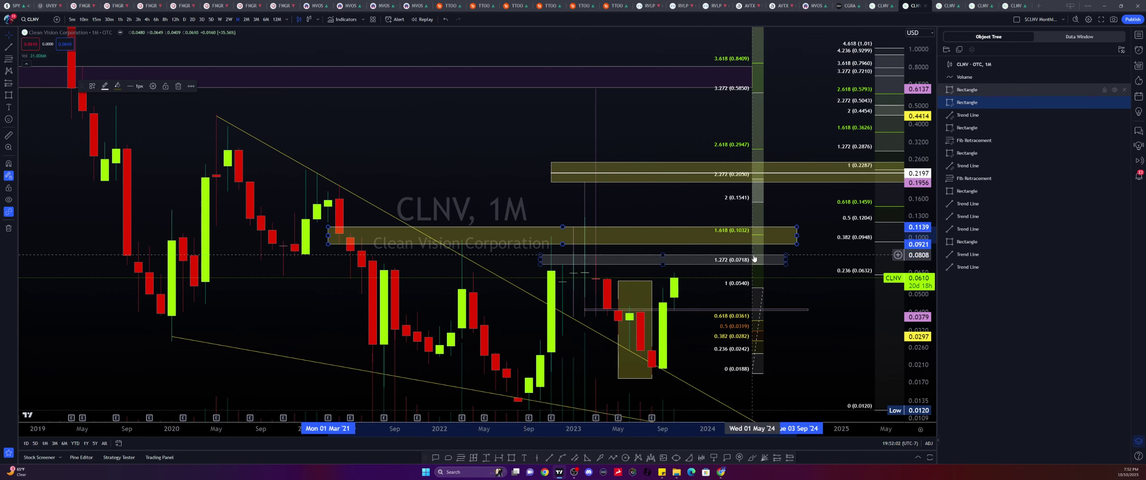
click(703, 267)
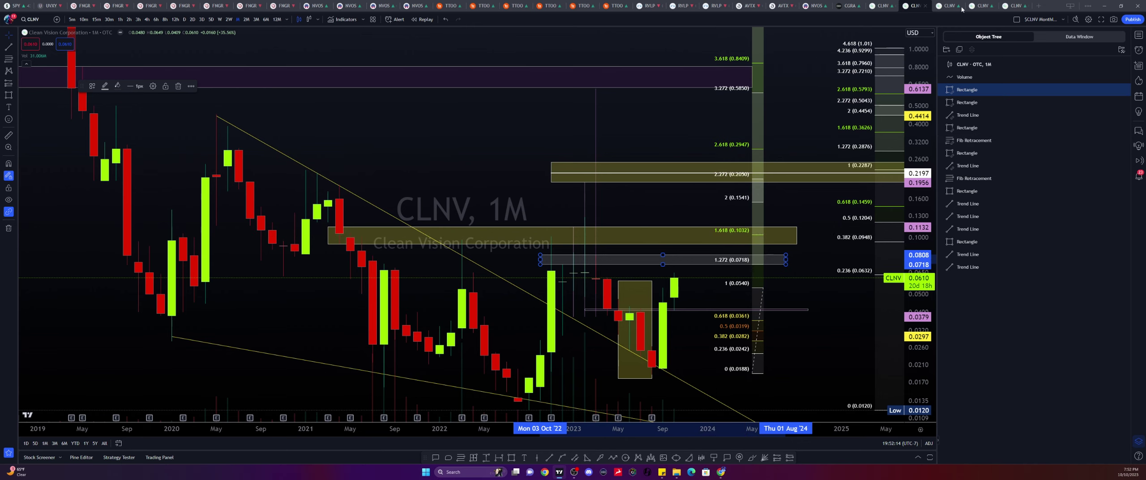
Hide the band indicator on the two-week chart and frame the candles within the two diverging orange trend lines.
click(945, 8)
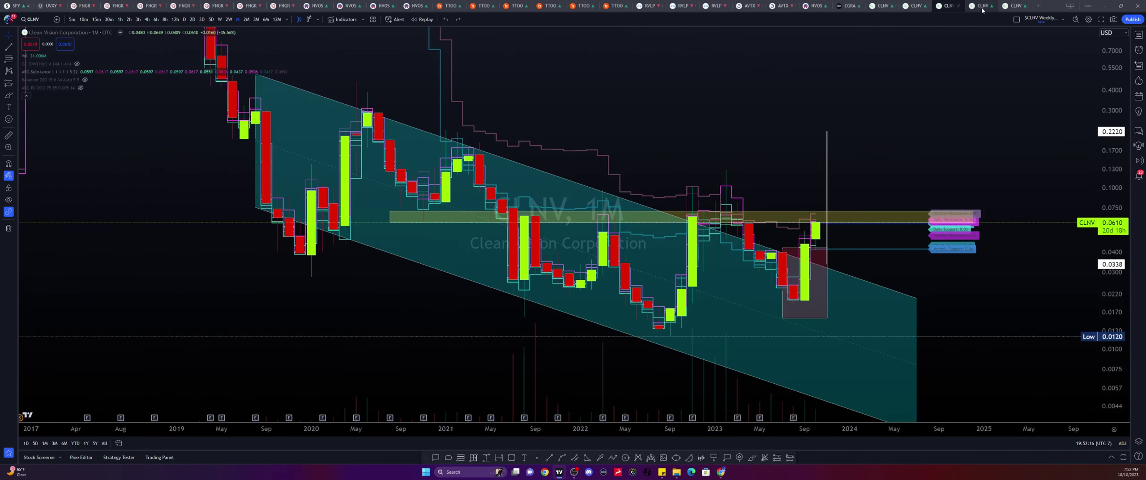
click(980, 7)
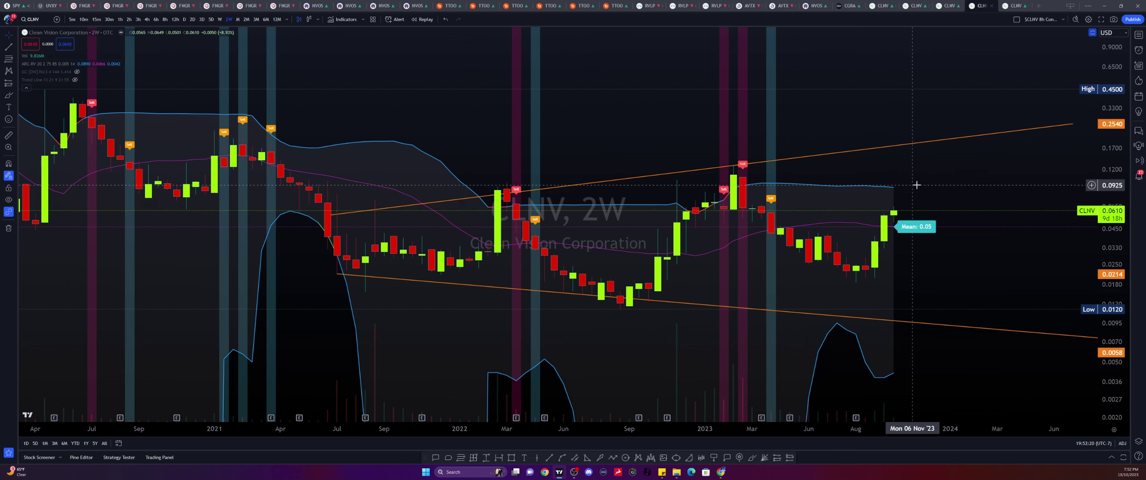
drag(895, 204, 806, 205)
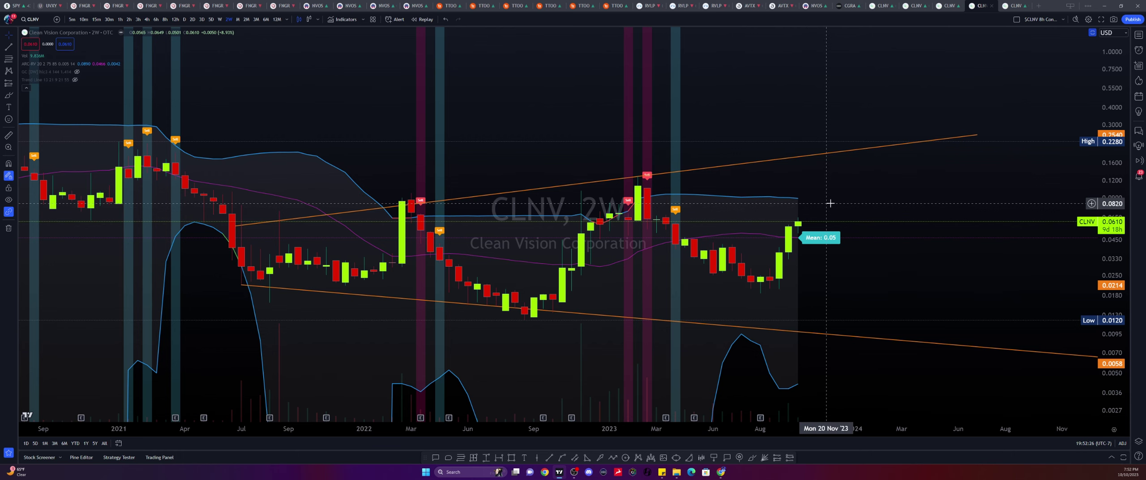
scroll(804, 205, down, 2)
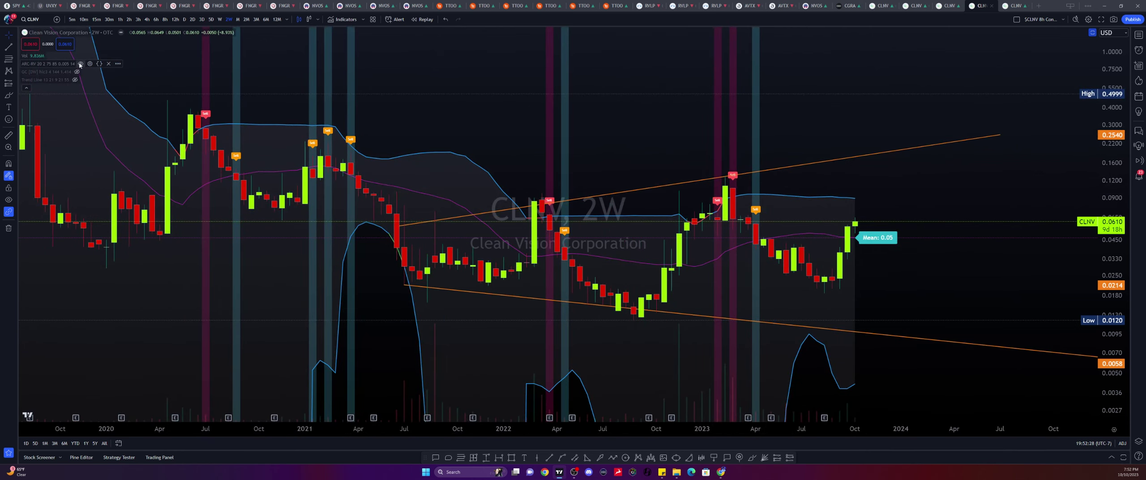
click(80, 64)
scroll(741, 148, down, 3)
mouse_move(741, 148)
mouse_down()
mouse_move(380, 142)
mouse_move(289, 105)
mouse_move(706, 54)
mouse_up()
scroll(705, 53, up, 2)
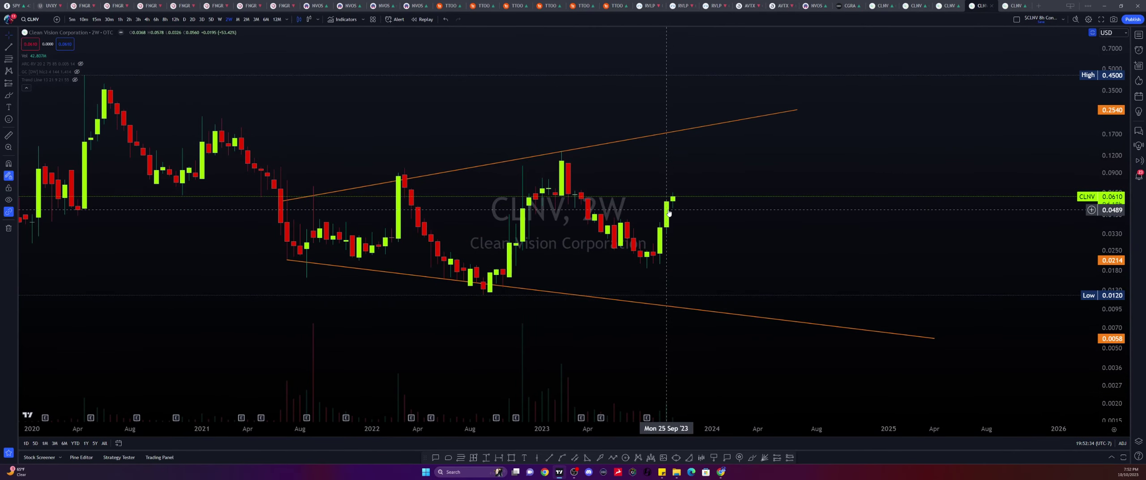
drag(668, 213, 672, 230)
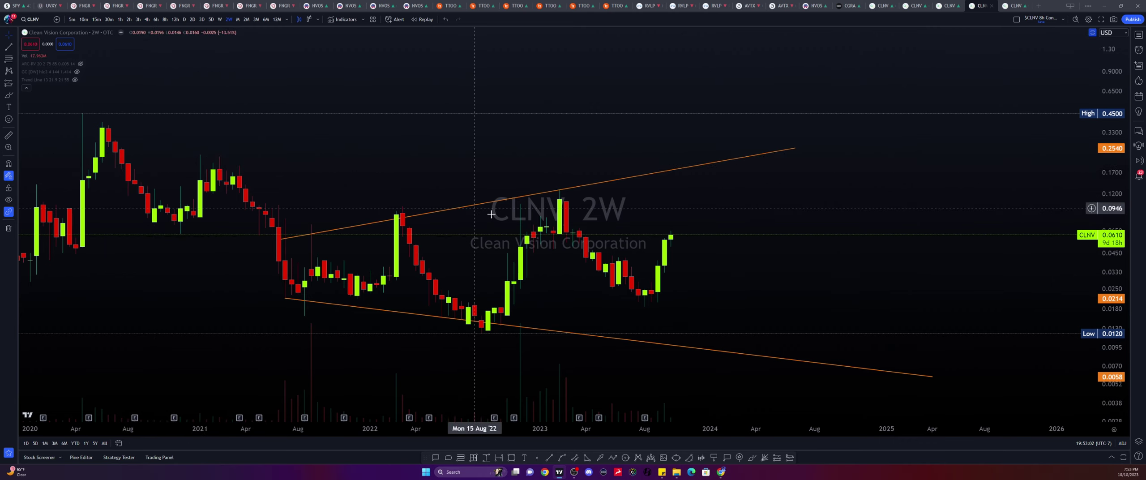
Draw a rectangle zone on the two-week chart at about 0.1838 to 0.2204 from November 2020, extended to 30 December 2024.
click(511, 457)
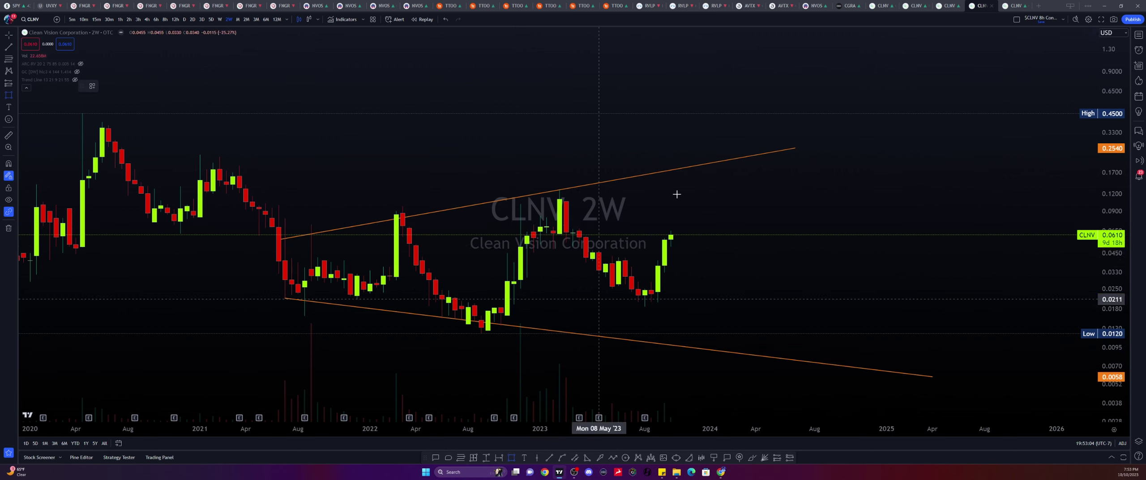
click(741, 167)
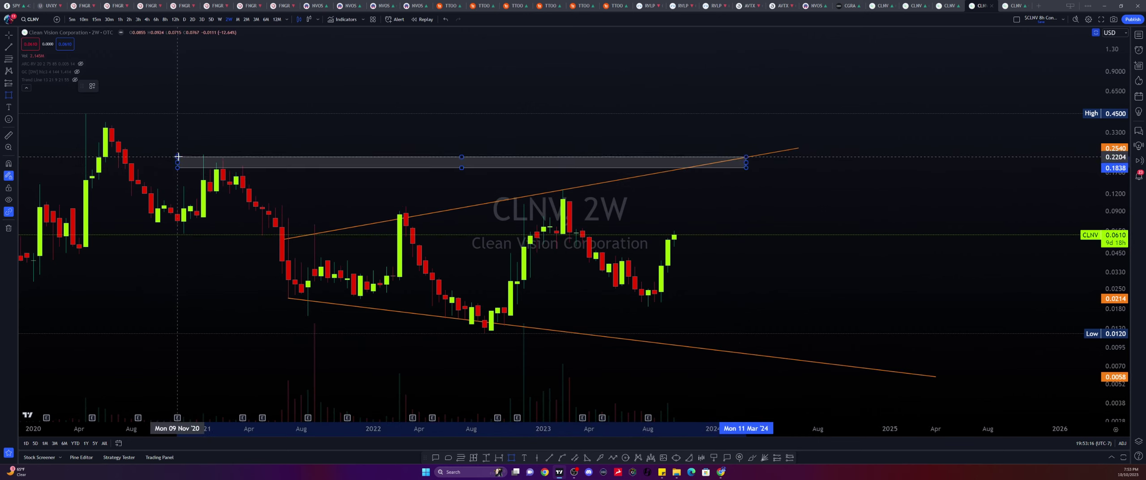
click(177, 156)
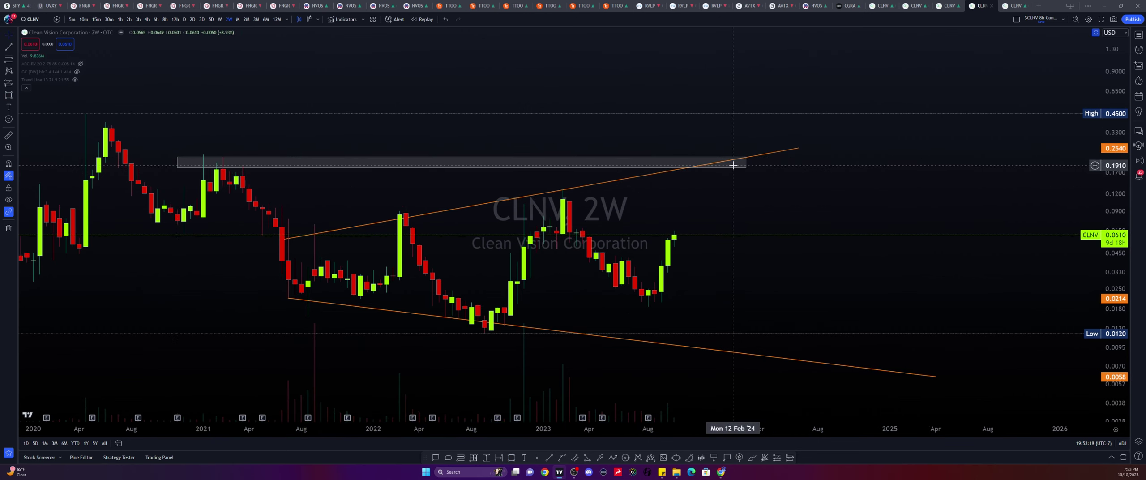
drag(746, 158, 883, 160)
scroll(604, 116, down, 2)
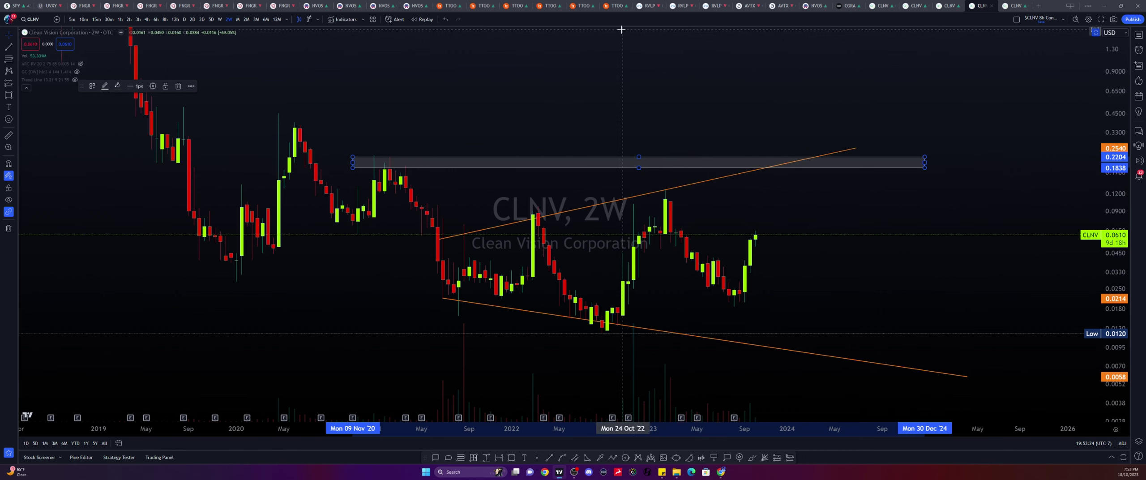
Examine CLNV's short-term RSI lines in the six-pane RSI layout, reframing the panes around September and October 2023.
click(1006, 9)
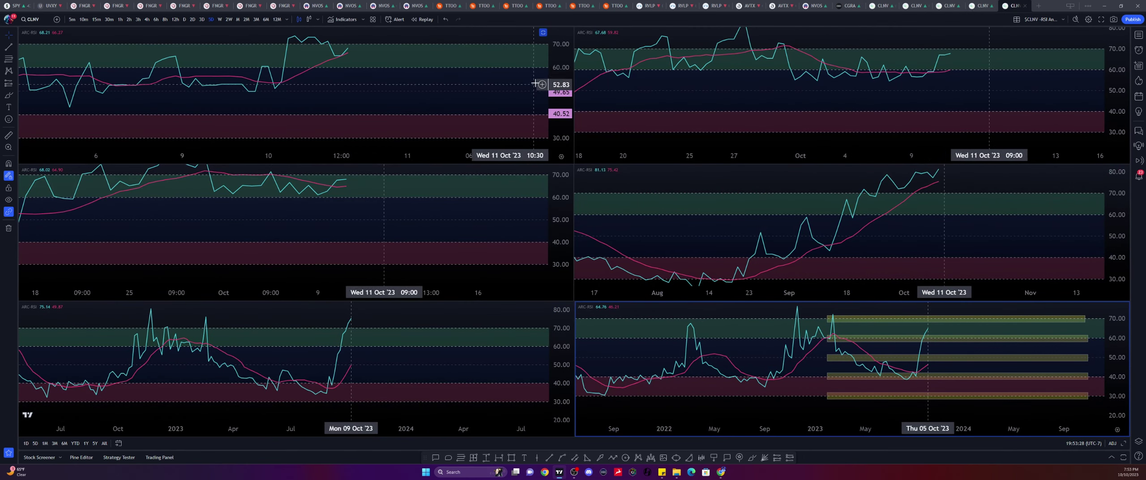
drag(559, 80, 560, 85)
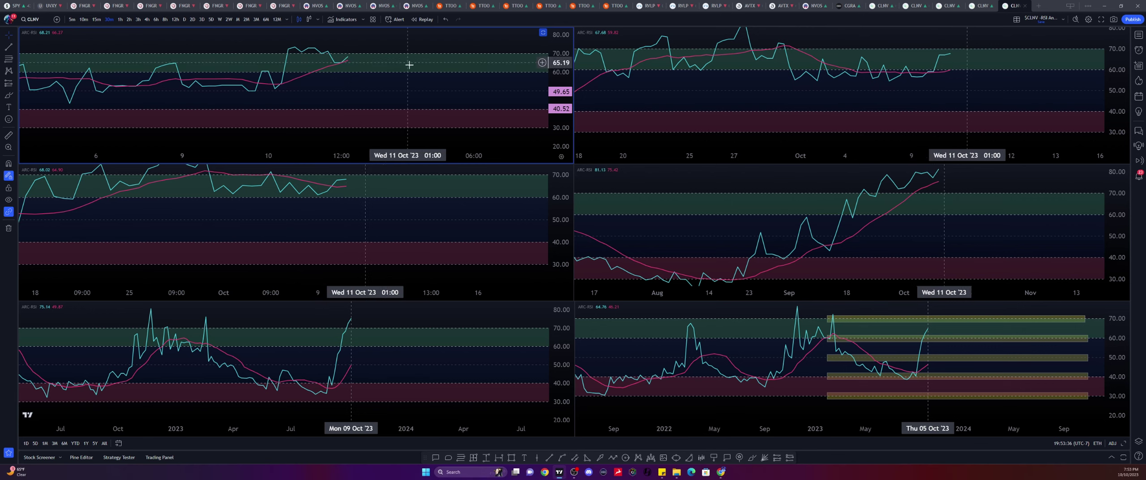
click(972, 64)
drag(972, 63, 943, 70)
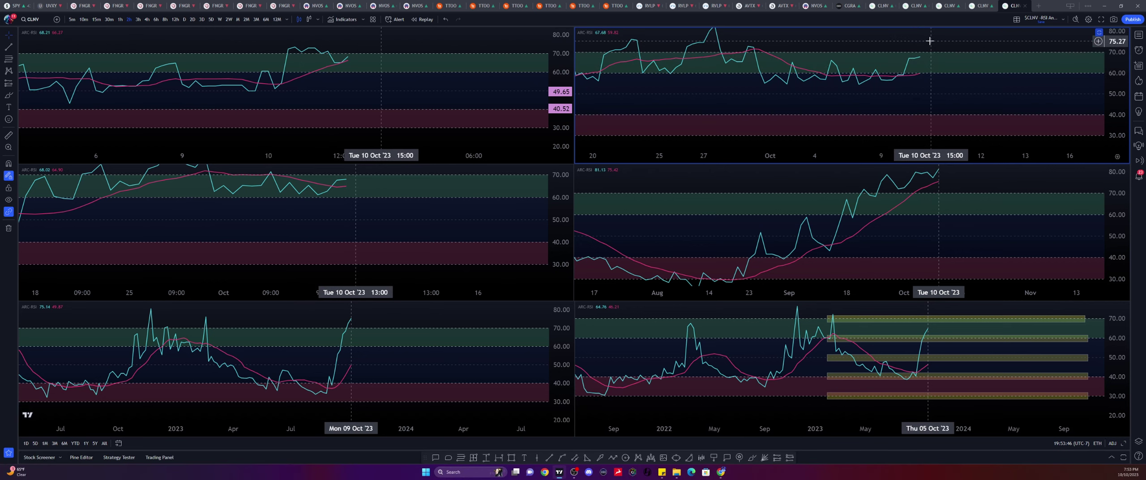
drag(340, 232, 354, 230)
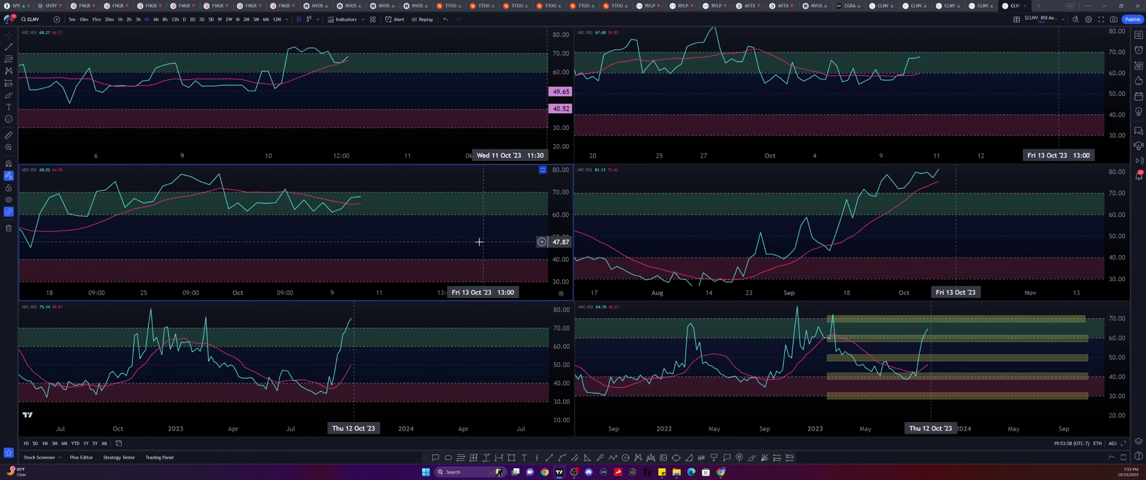
Compare the latest RSI rise with the earlier RSI peaks in the August-to-October 2023 pane, going back through its full history.
click(715, 213)
scroll(715, 212, down, 3)
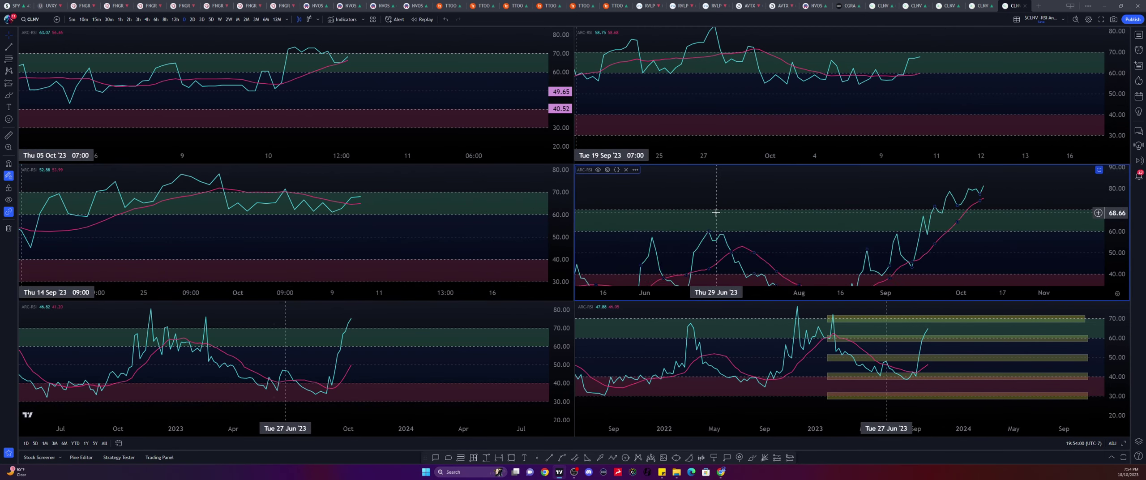
scroll(716, 212, down, 2)
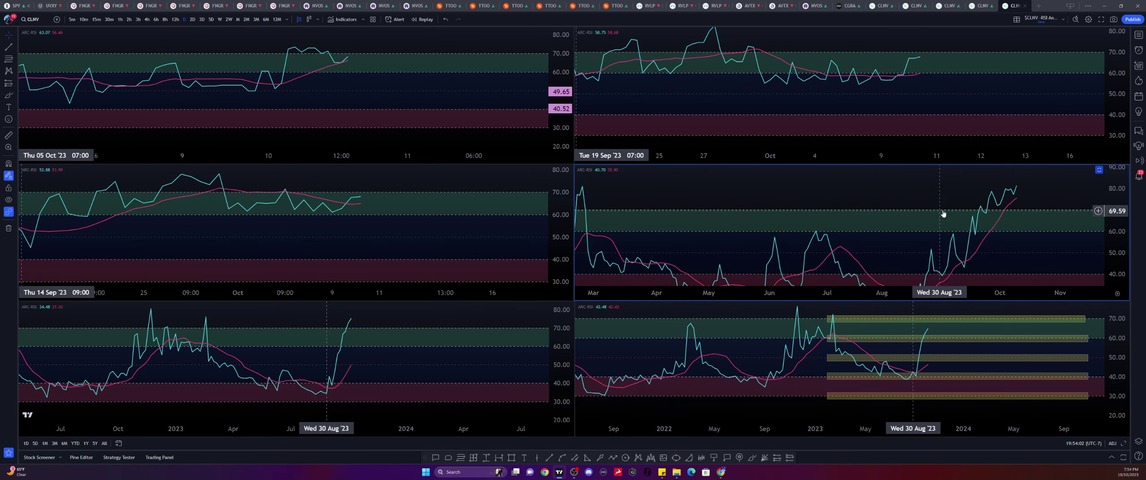
drag(943, 214, 932, 253)
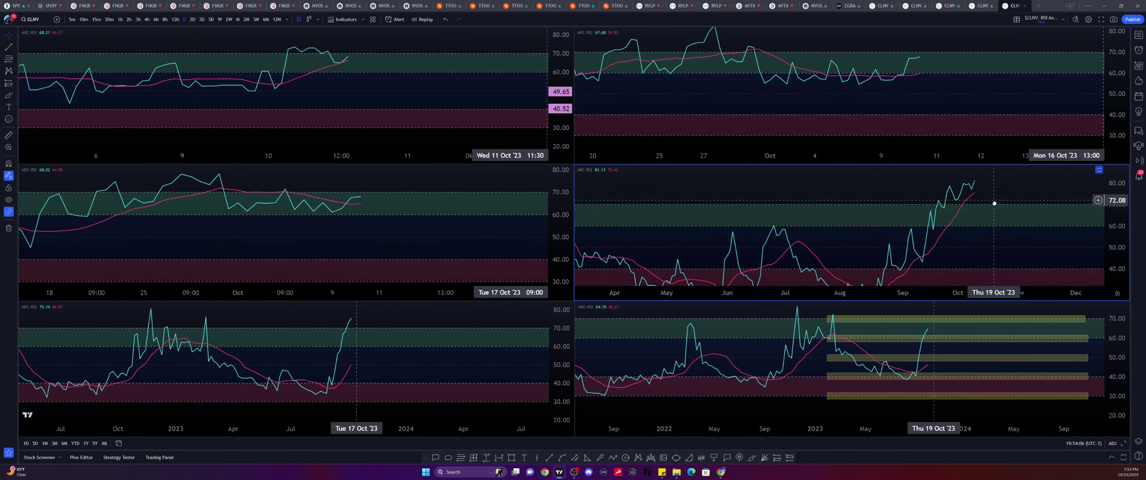
drag(990, 209, 937, 210)
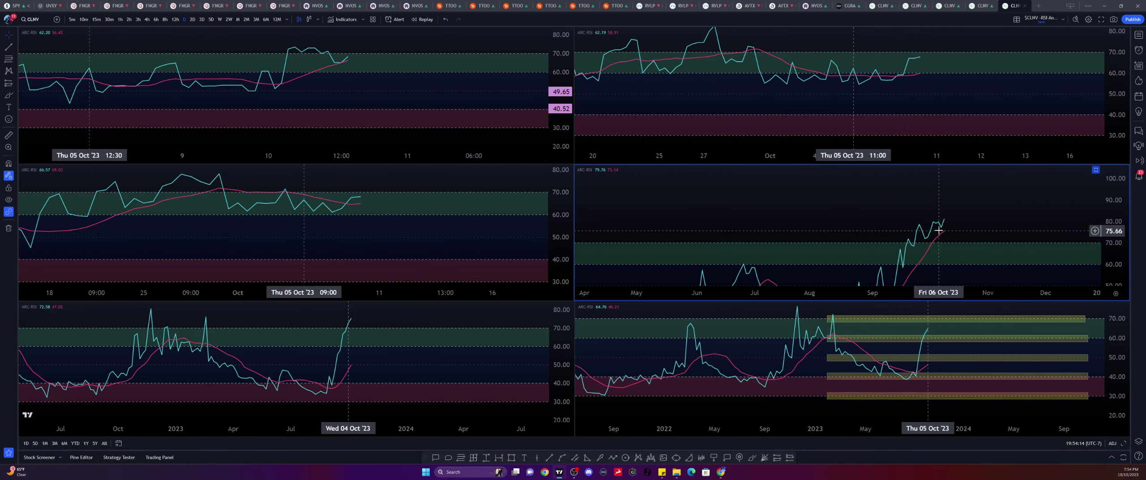
scroll(909, 216, down, 3)
scroll(910, 217, down, 5)
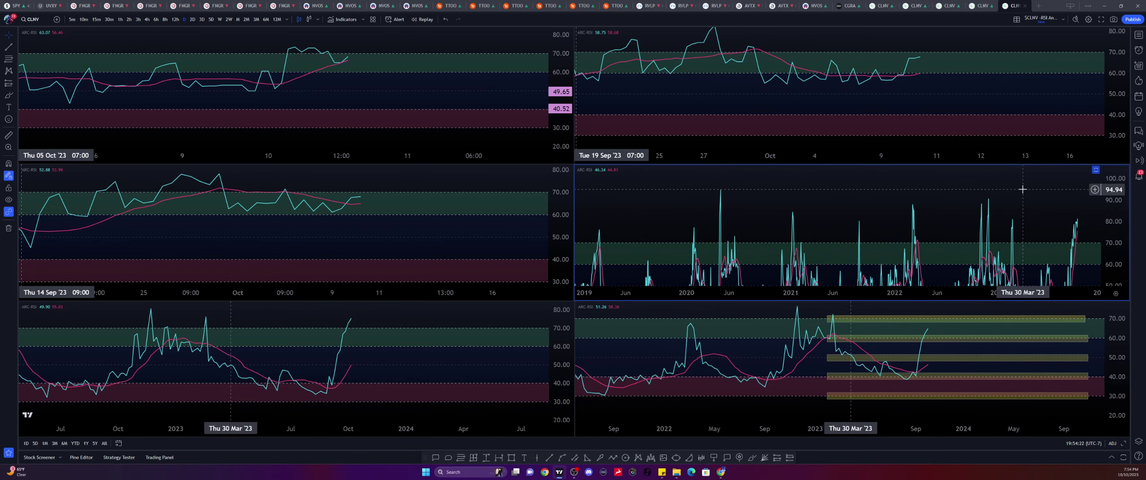
scroll(1022, 190, down, 3)
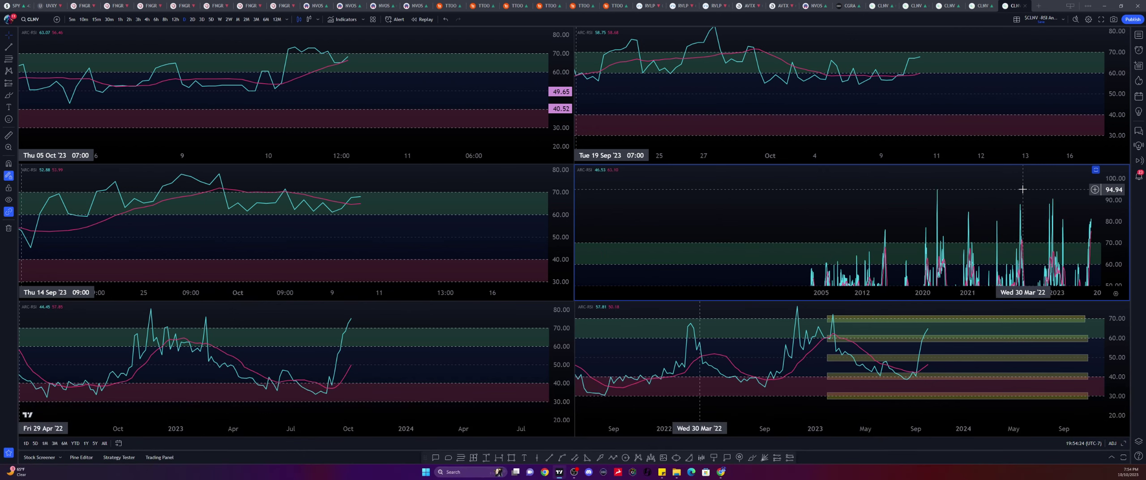
scroll(1023, 189, up, 5)
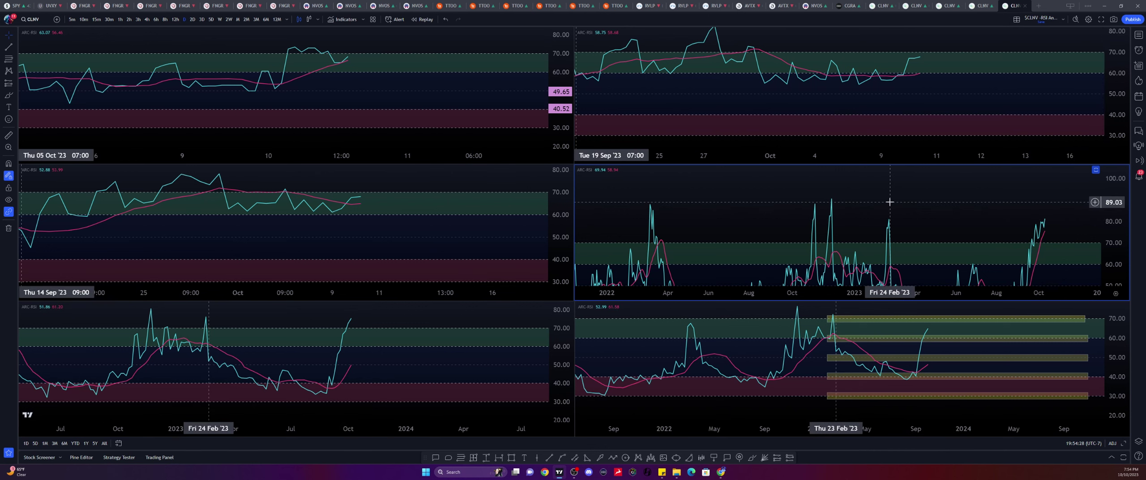
Review the RSI history since 2019 in the pane that starts in mid-2022 without yellow zones.
click(417, 358)
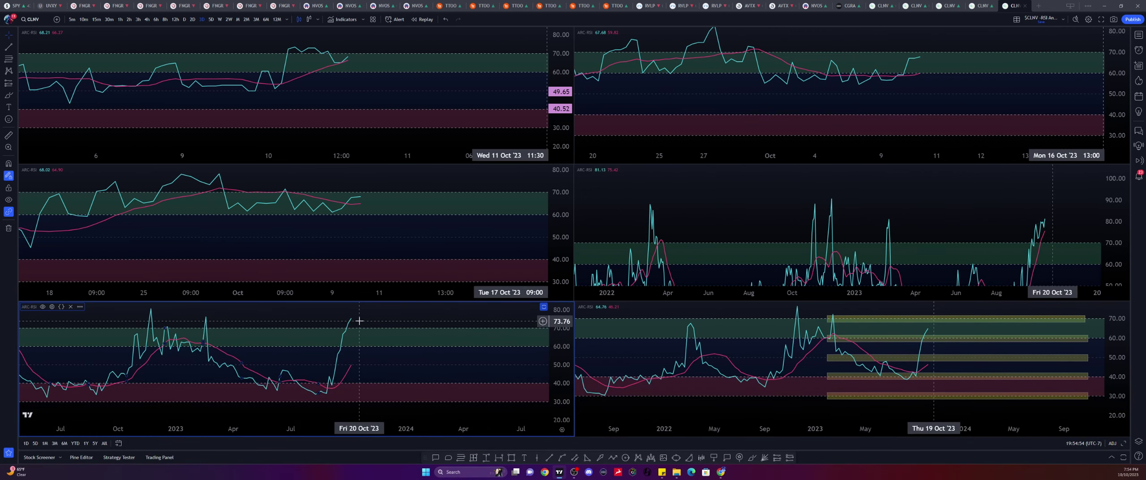
scroll(360, 319, down, 6)
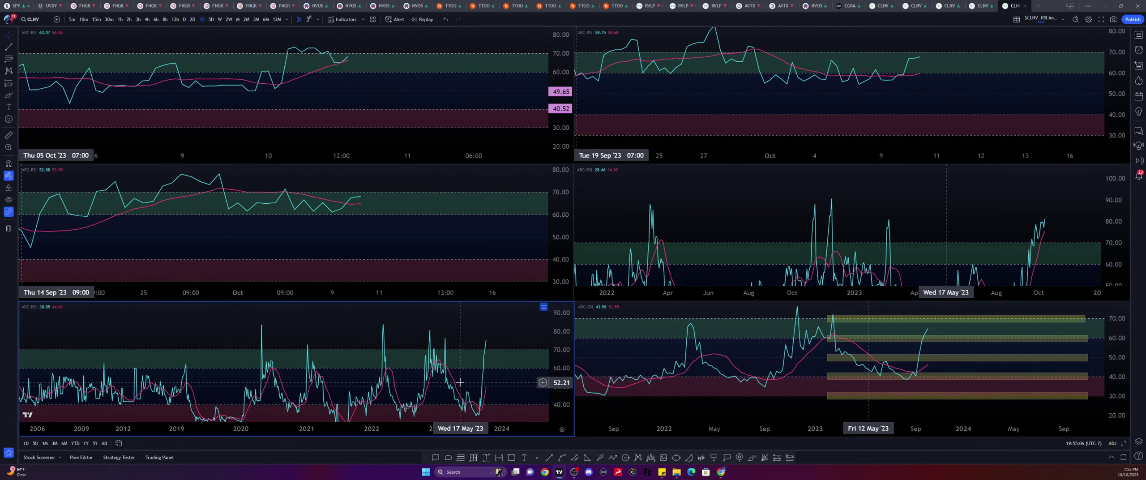
scroll(393, 369, down, 3)
scroll(392, 369, up, 3)
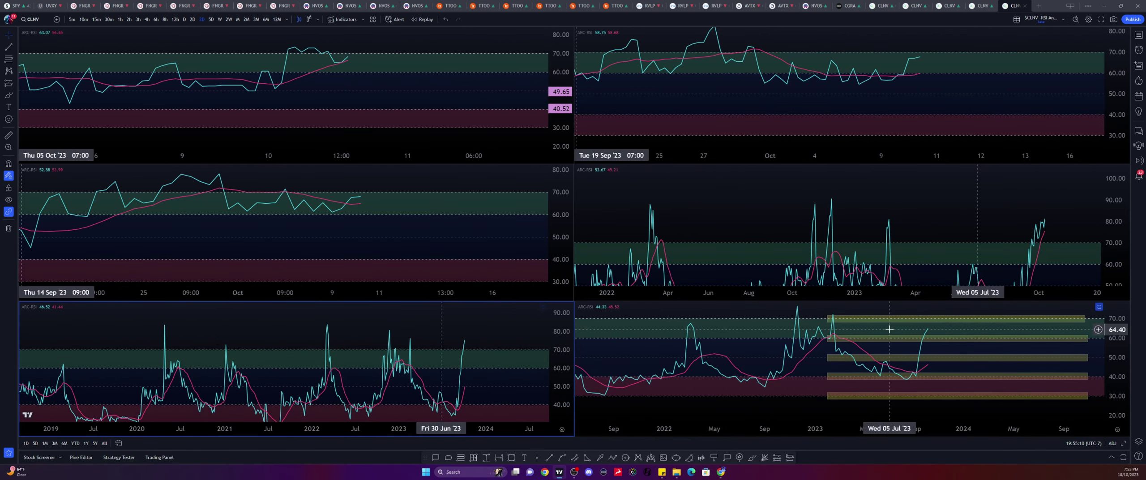
Examine the RSI line against the yellow rectangle zones and rescale the neighbouring RSI pane to show its overbought and oversold bands.
scroll(783, 362, up, 3)
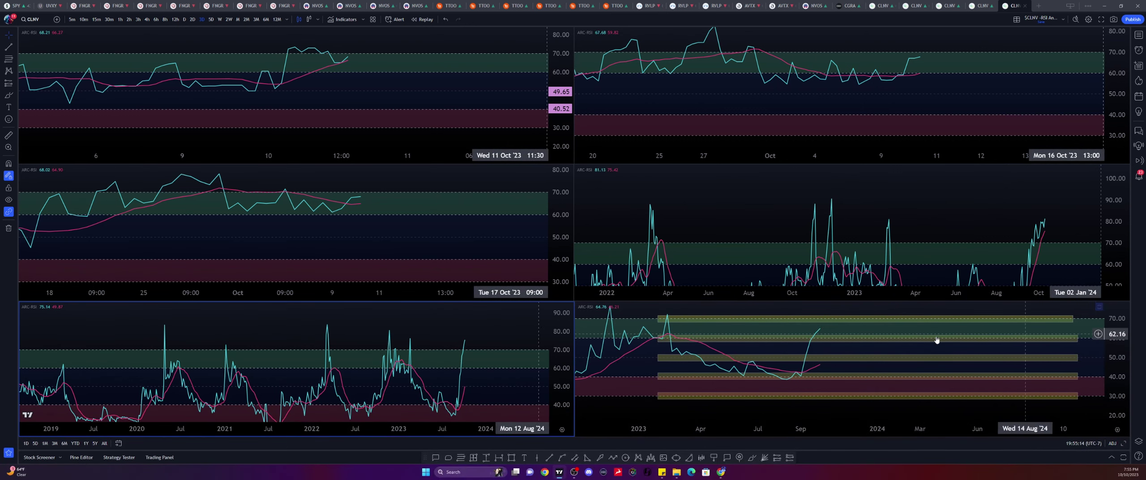
click(813, 346)
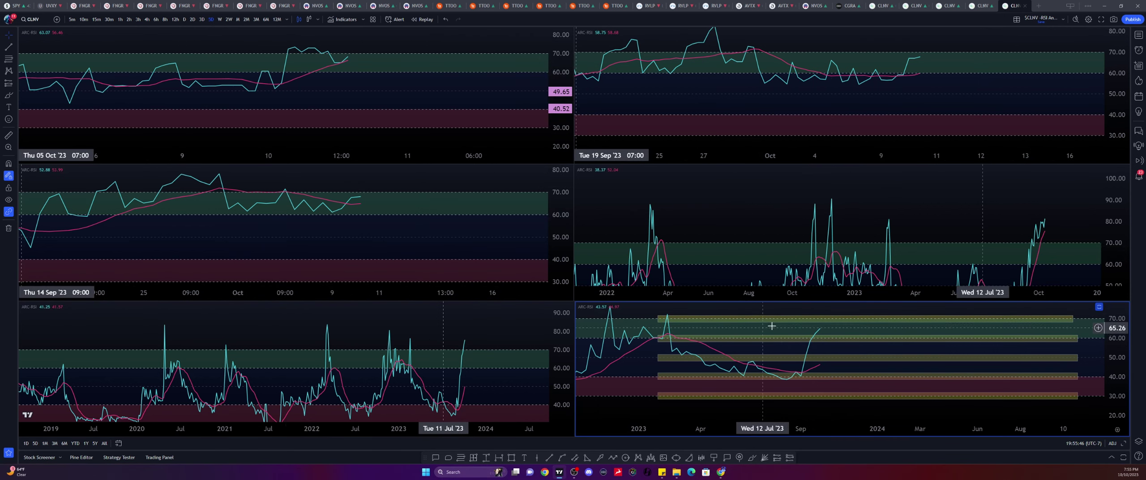
drag(858, 329, 1001, 329)
drag(1092, 264, 1121, 225)
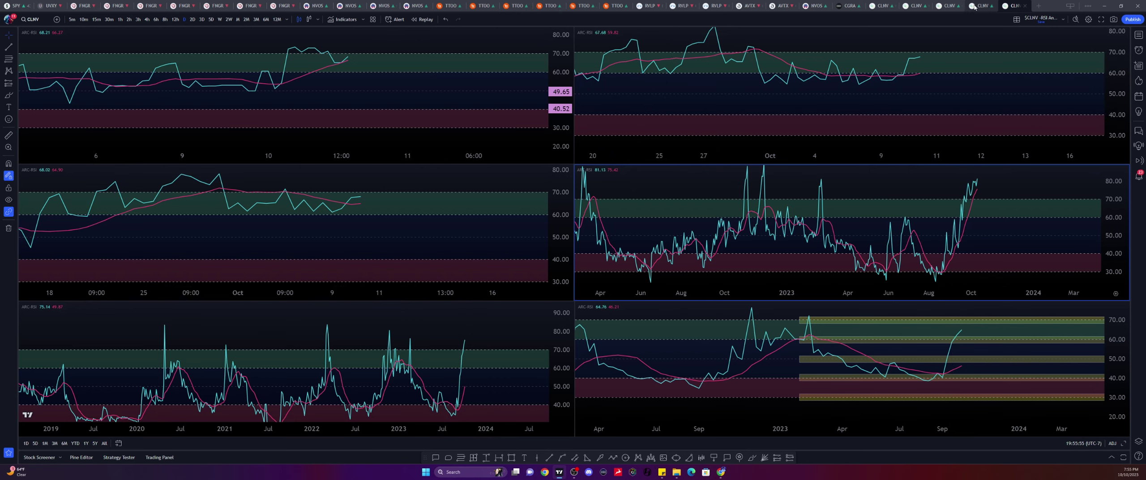
Revisit the two-week resistance zone, the monthly chart with the teal descending channel and the monthly chart with Fibonacci levels.
click(989, 7)
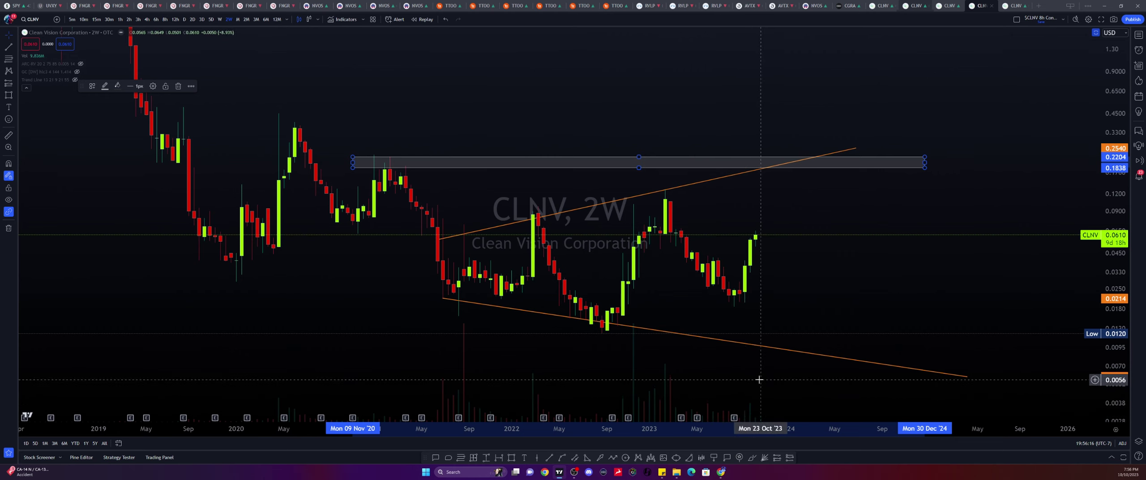
click(963, 4)
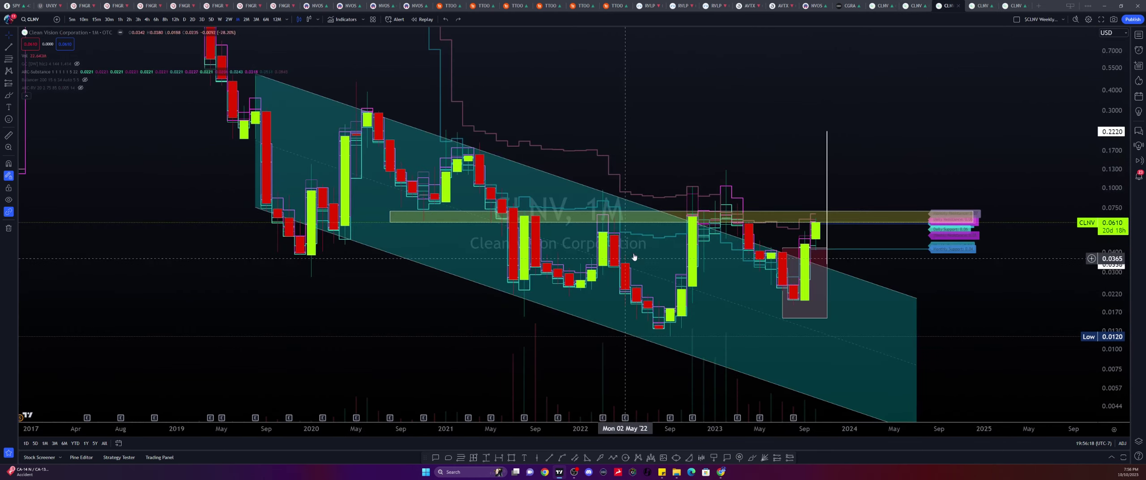
drag(851, 95, 868, 87)
click(915, 5)
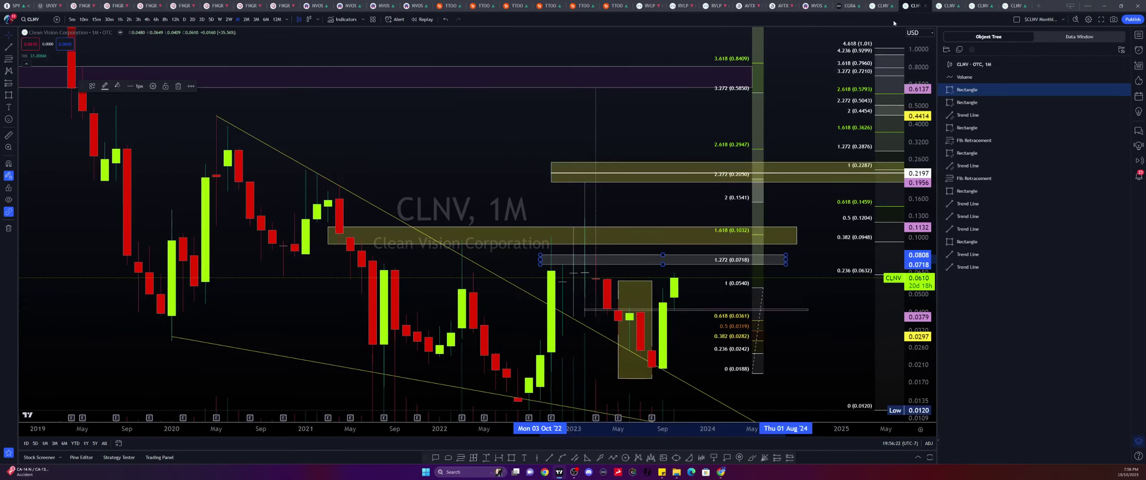
drag(526, 144, 520, 108)
Examine the 267.35% upside projection on the 12-hour chart and the latest candles beside the 121.62% projection.
click(882, 5)
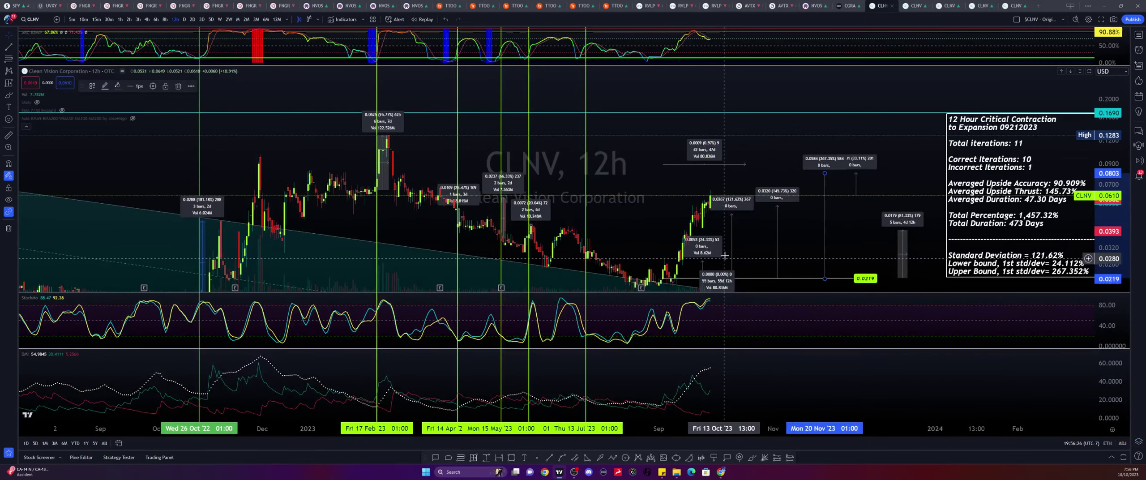
drag(678, 230, 518, 101)
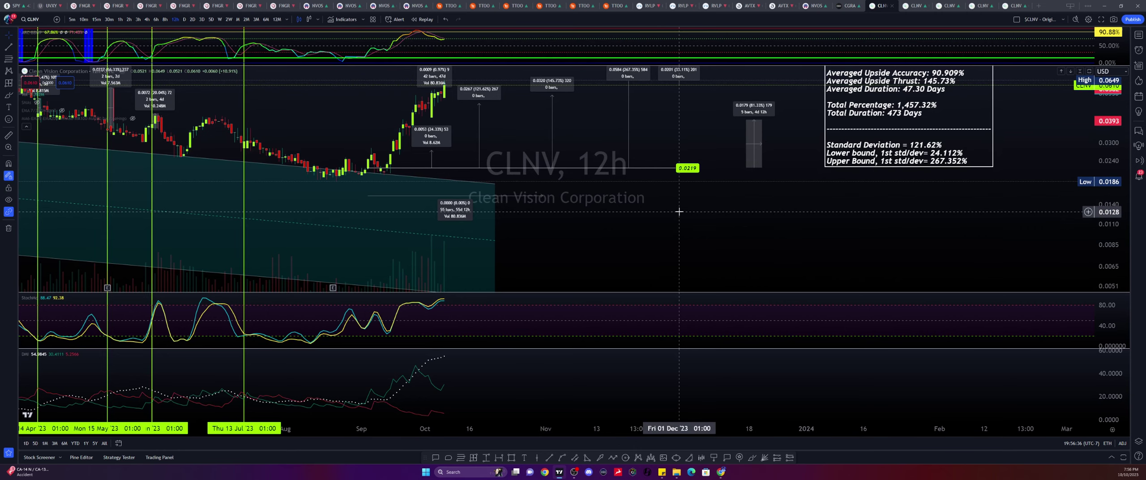
drag(679, 213, 843, 259)
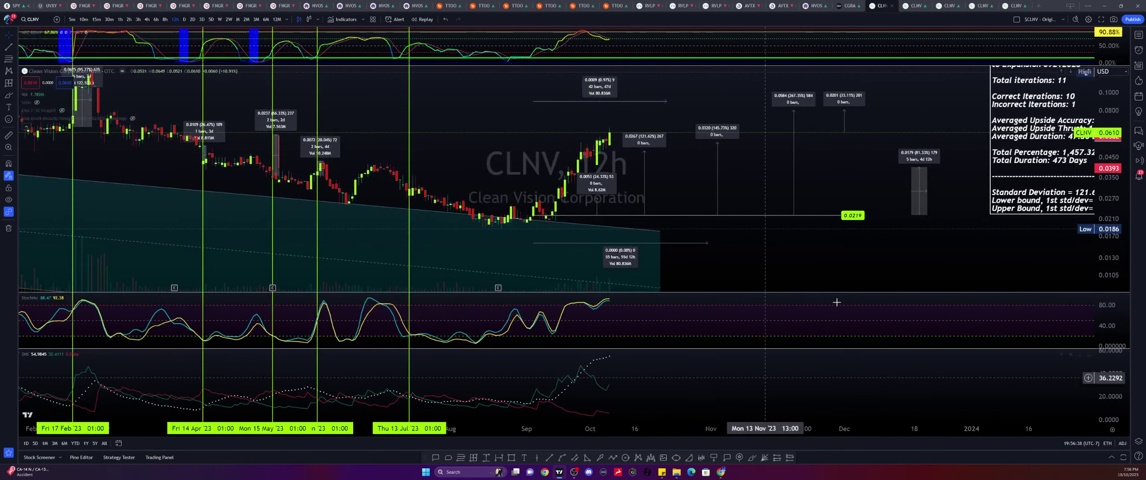
click(794, 120)
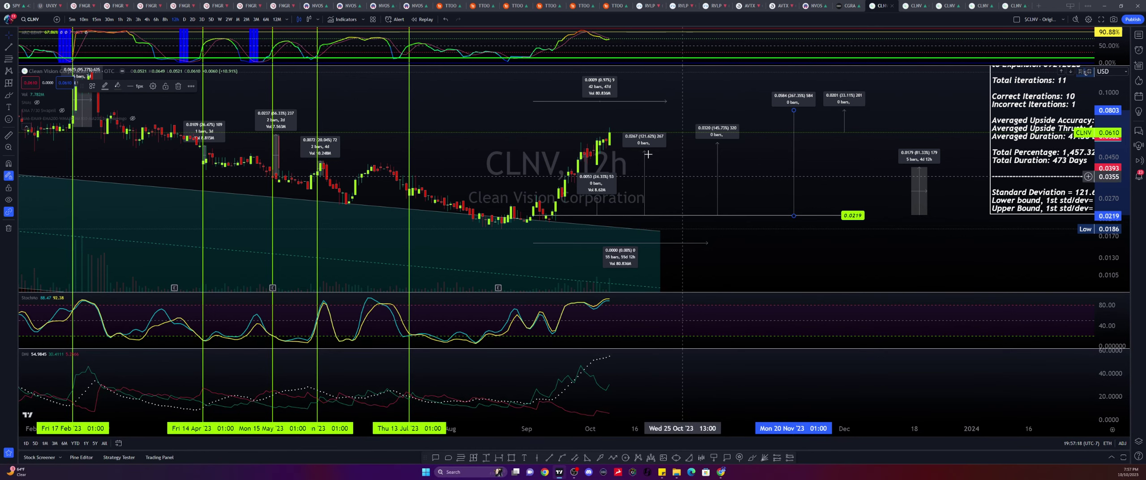
drag(662, 218, 790, 245)
scroll(596, 143, up, 5)
drag(551, 156, 646, 206)
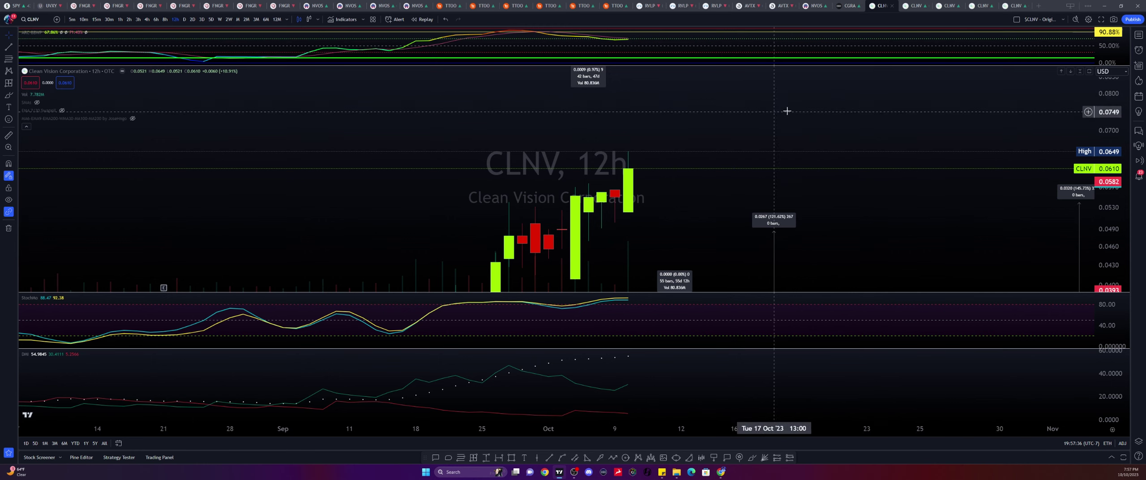
Review the 12-hour chart's past expansion moves, teal descending channel and standard-deviation statistics across its longer history.
scroll(694, 194, down, 3)
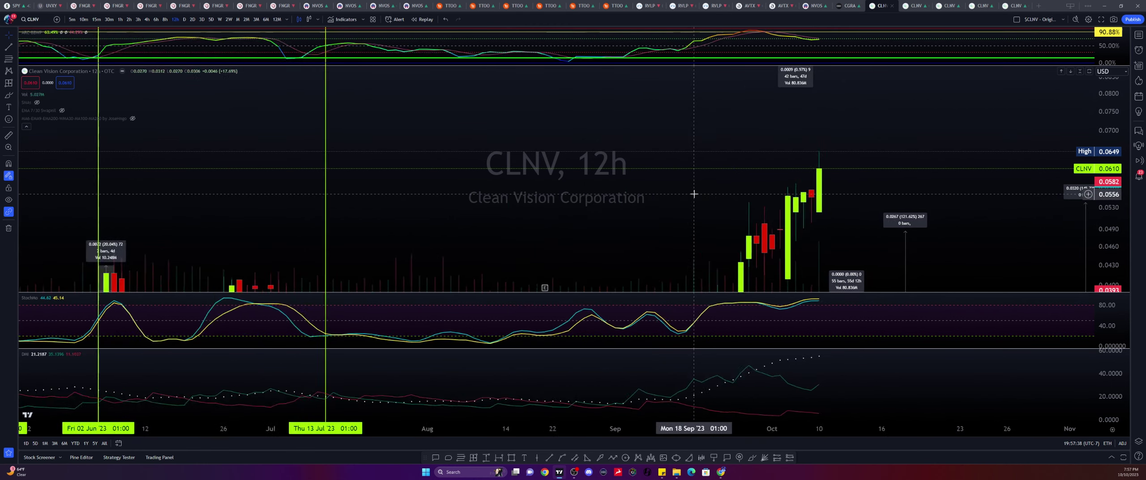
scroll(693, 193, down, 3)
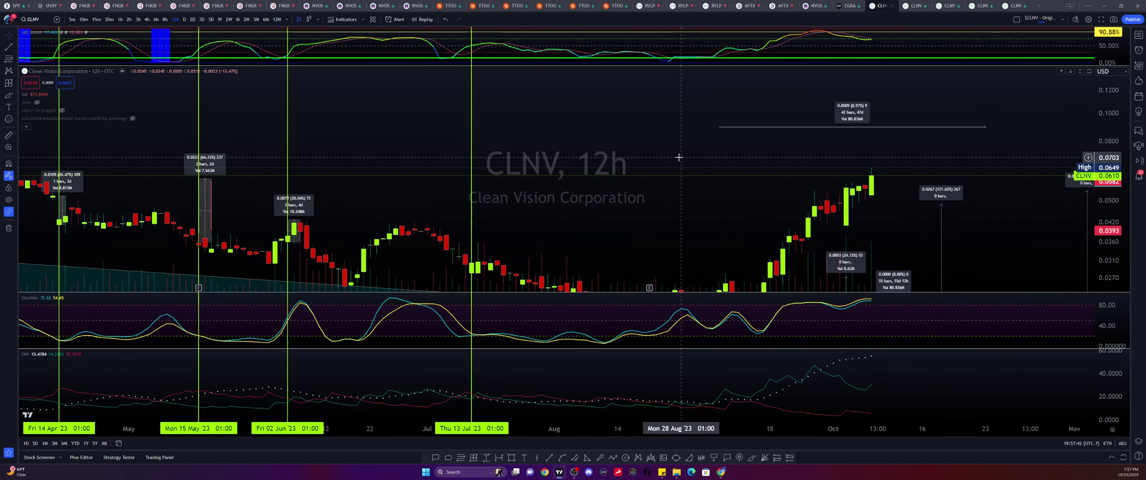
drag(673, 158, 657, 81)
scroll(657, 81, down, 8)
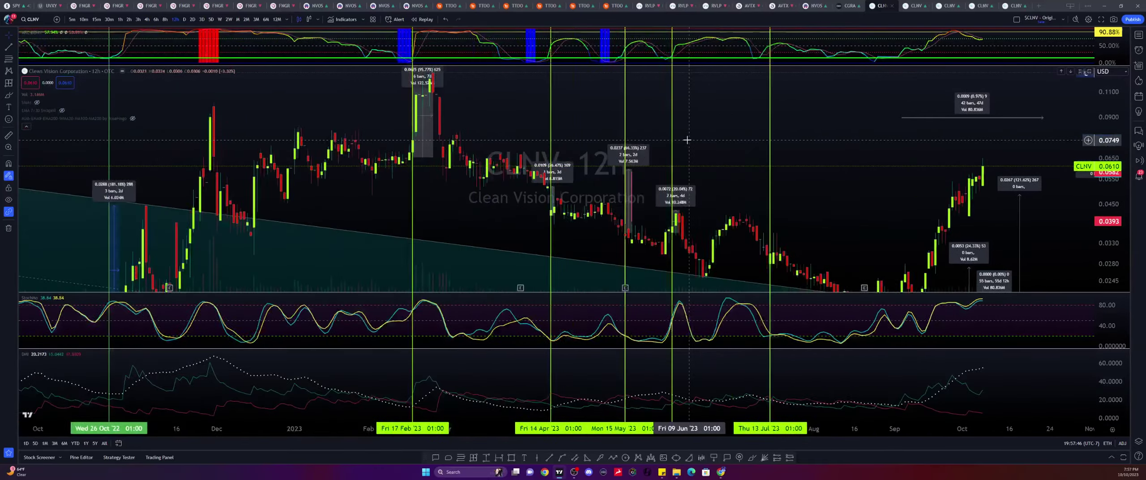
scroll(967, 126, down, 10)
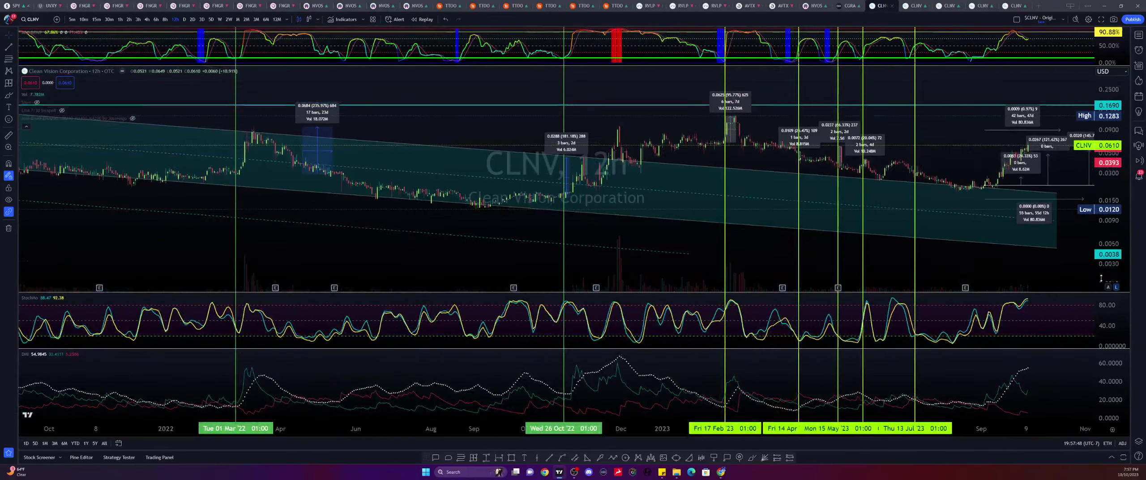
drag(916, 126, 759, 110)
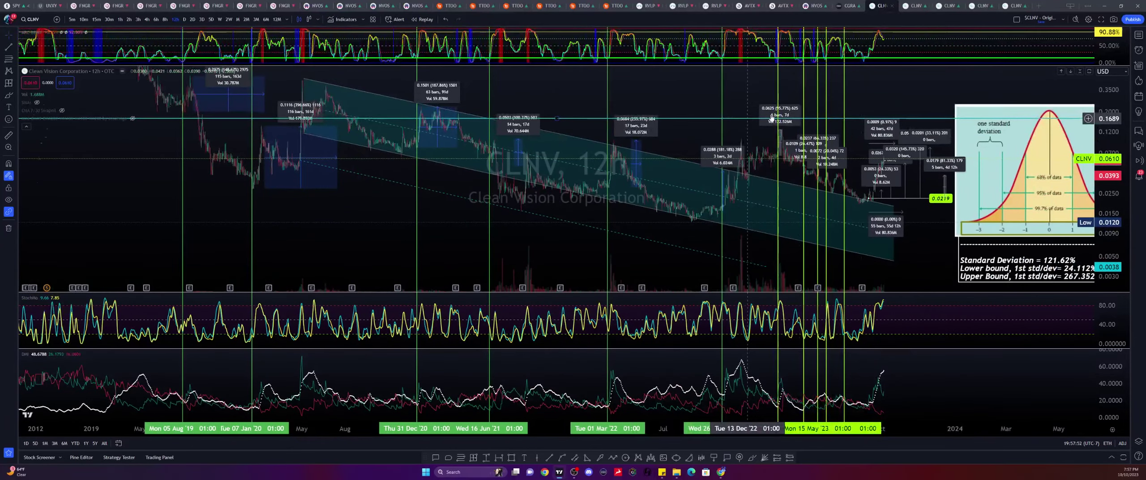
scroll(846, 108, up, 10)
scroll(848, 107, up, 5)
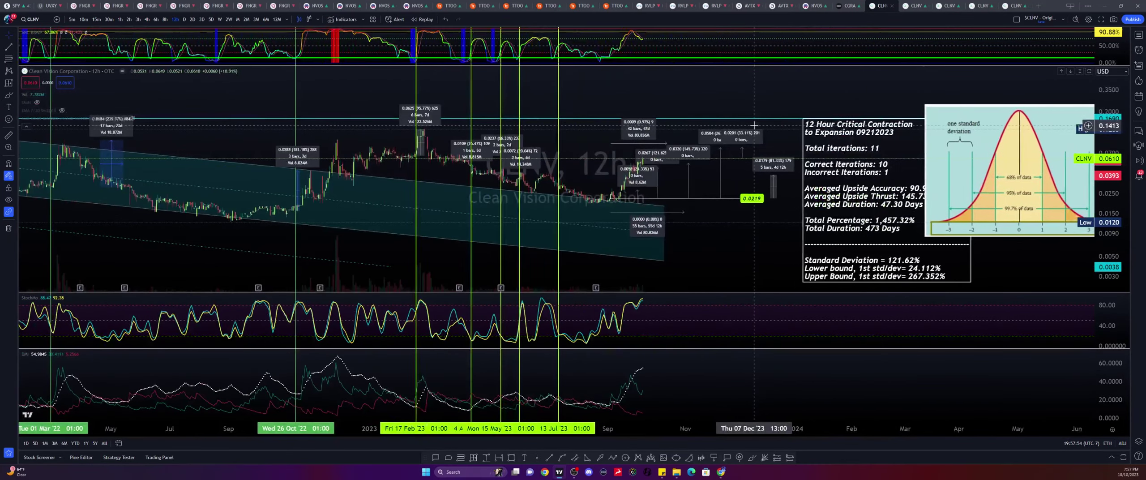